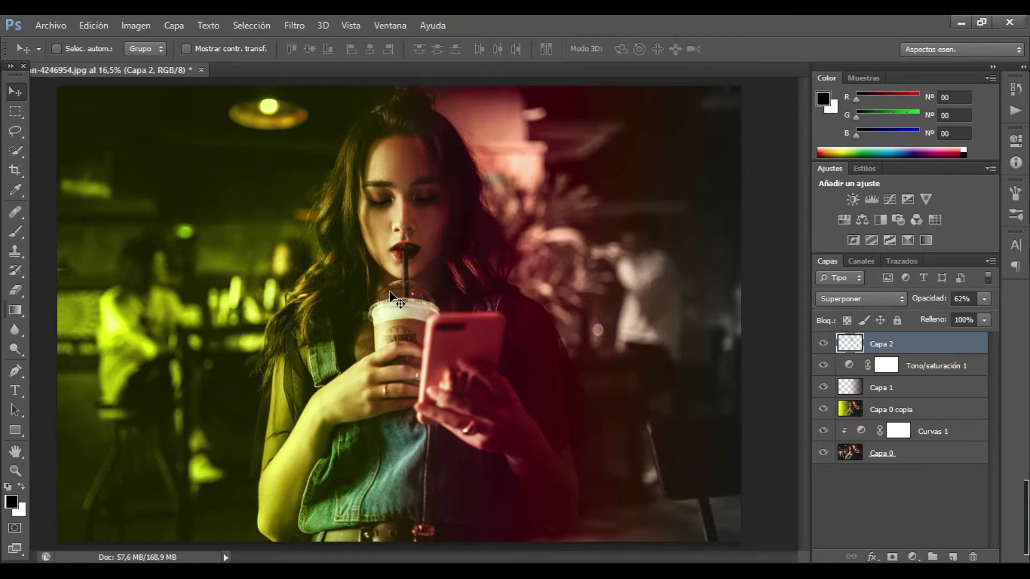
- Open 'para efecto cyberpunk.jpg' from Archivo > Abrir as a new document
key("alt+bracketleft")
key("alt+bracketleft")
key("alt+bracketleft")
key("g")
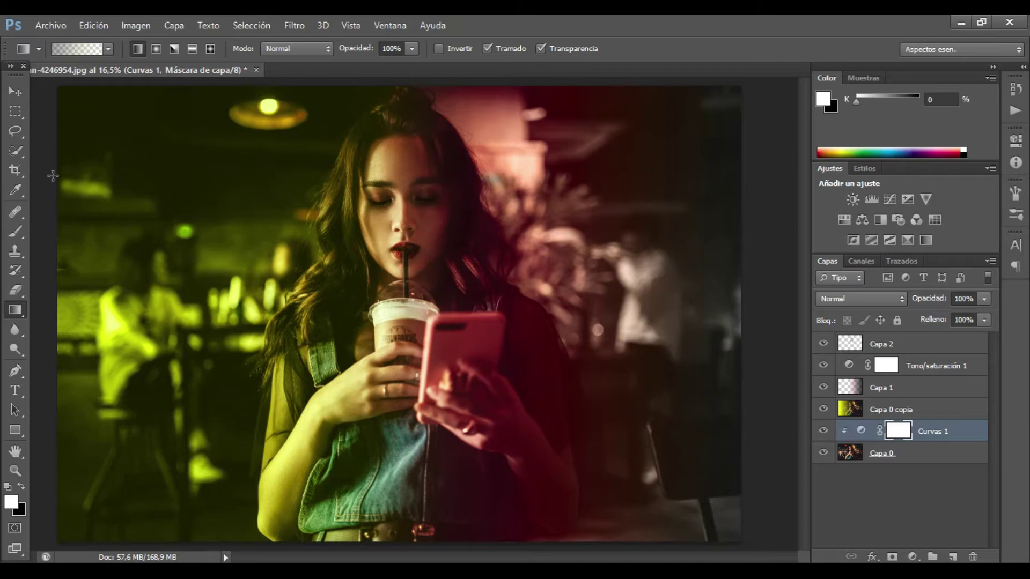
left_click(15, 91)
left_click(36, 28)
left_click(56, 56)
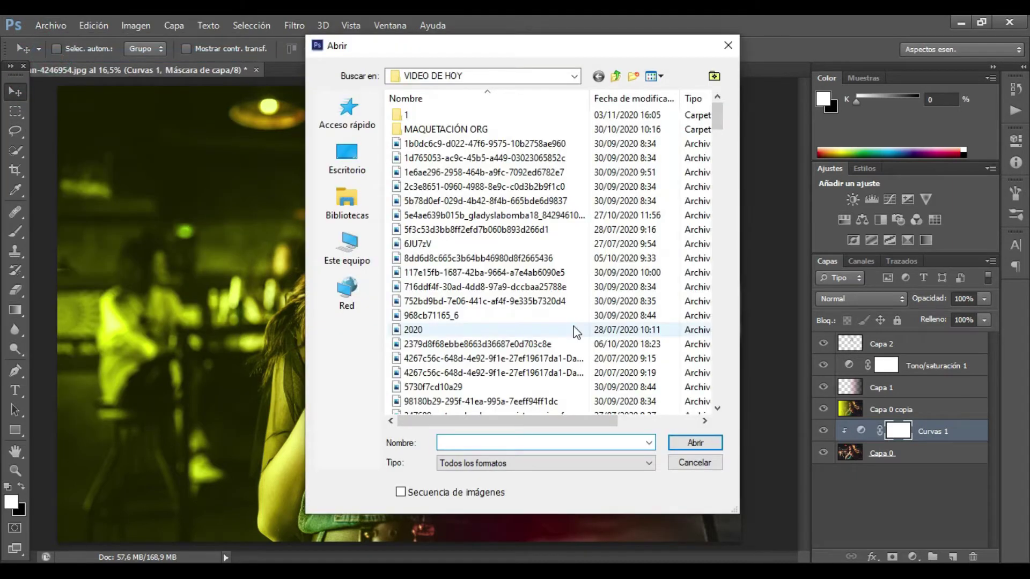
type("PARA")
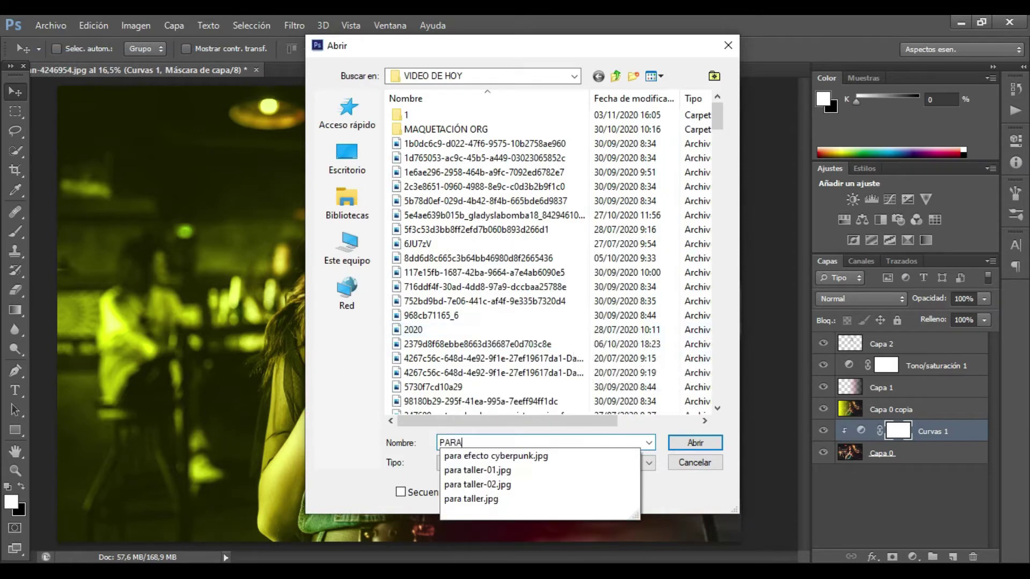
key("Down")
key("Return")
key("Return")
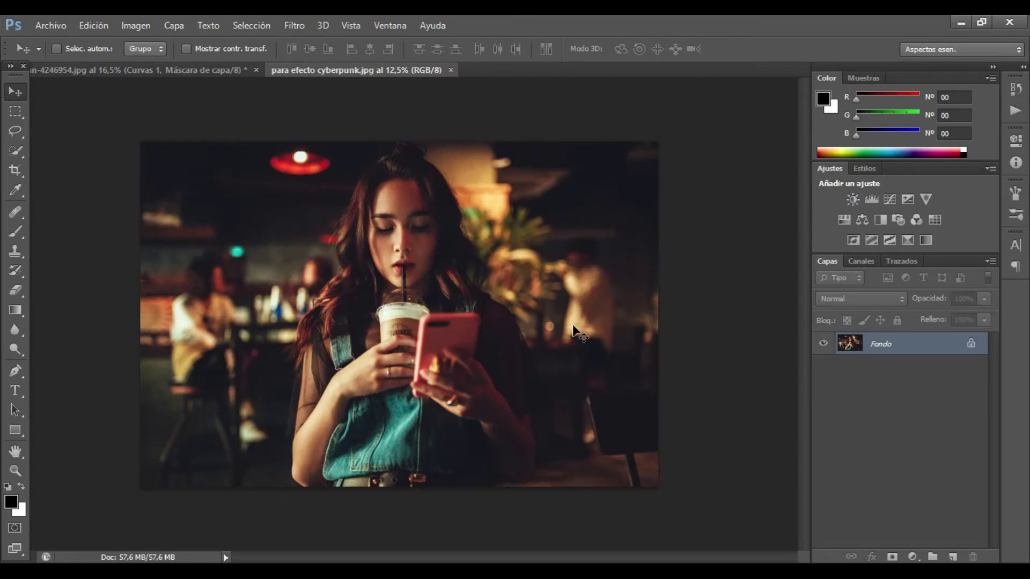
key("alt")
key("alt")
key("ctrl+plus")
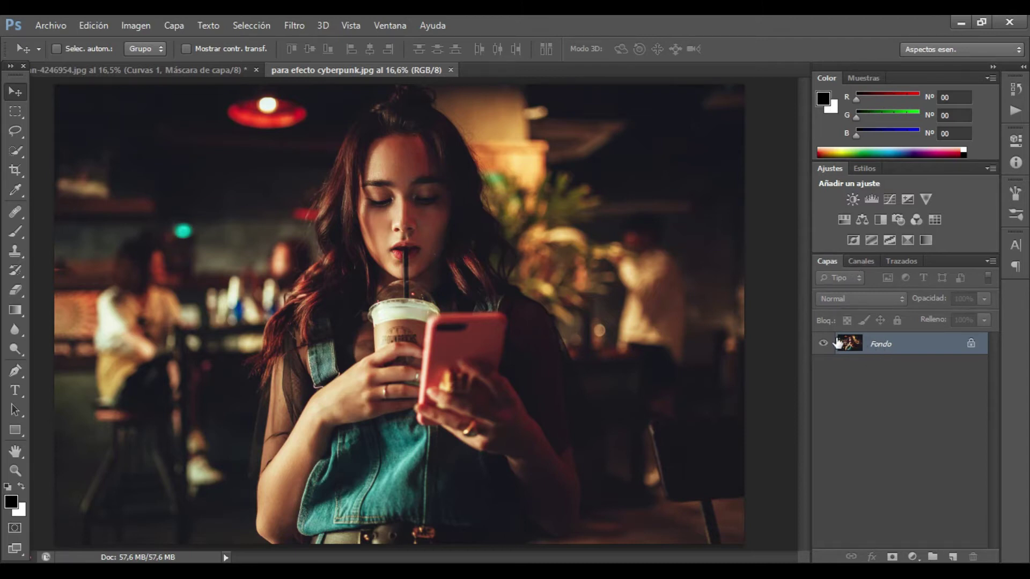
- Rename the locked Fondo background layer to FONDO so it becomes editable
double_click(910, 346)
type("FONDO")
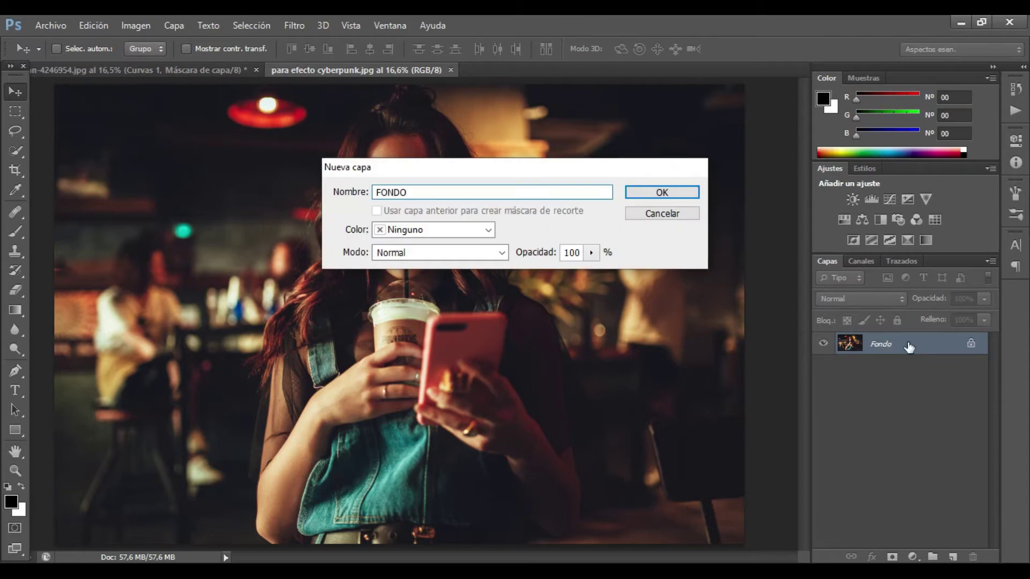
key("Return")
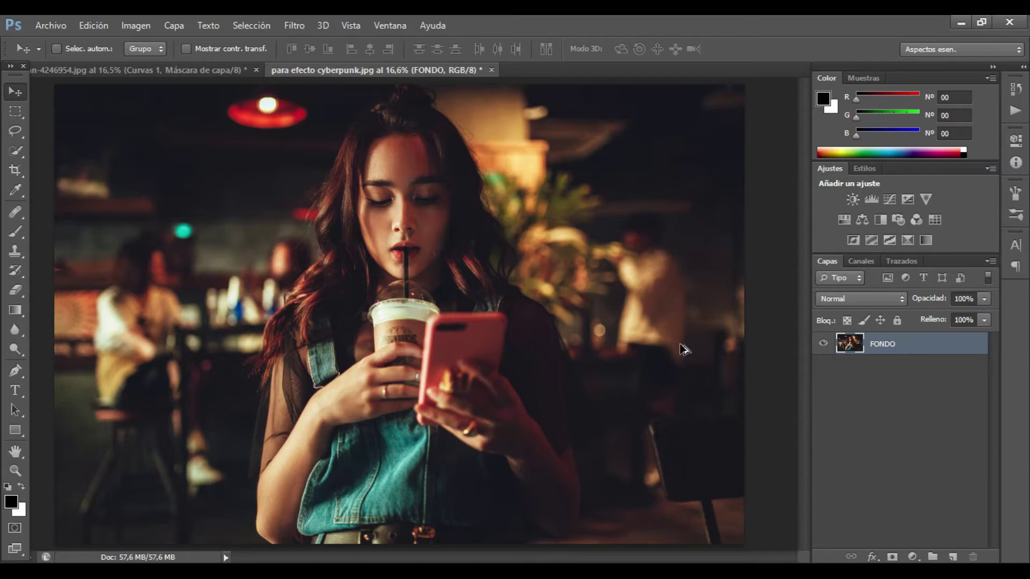
scroll(524, 338, "down", 1)
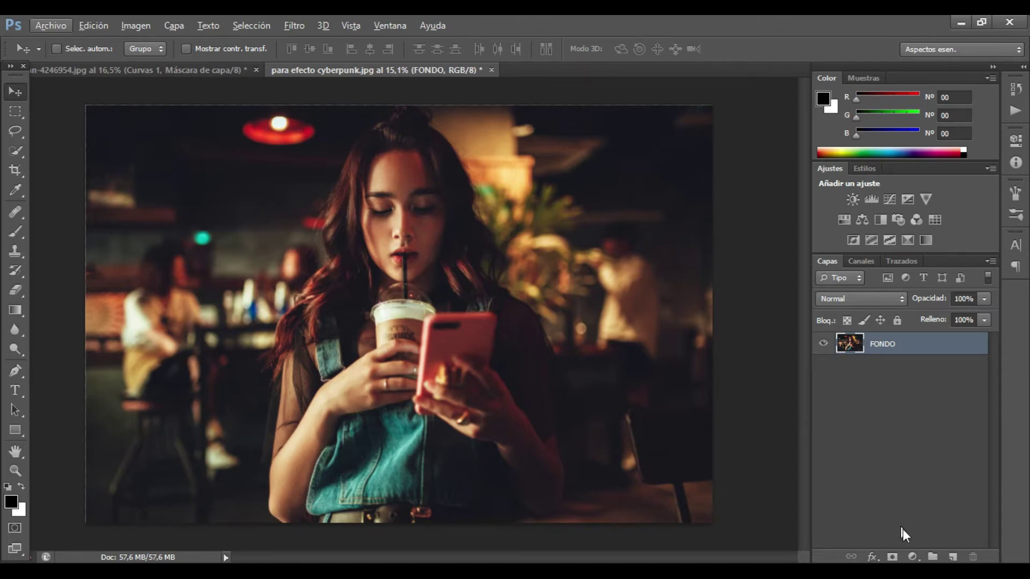
- Add a Curvas adjustment layer and nudge a midtone curve point slightly up-right
left_click(912, 558)
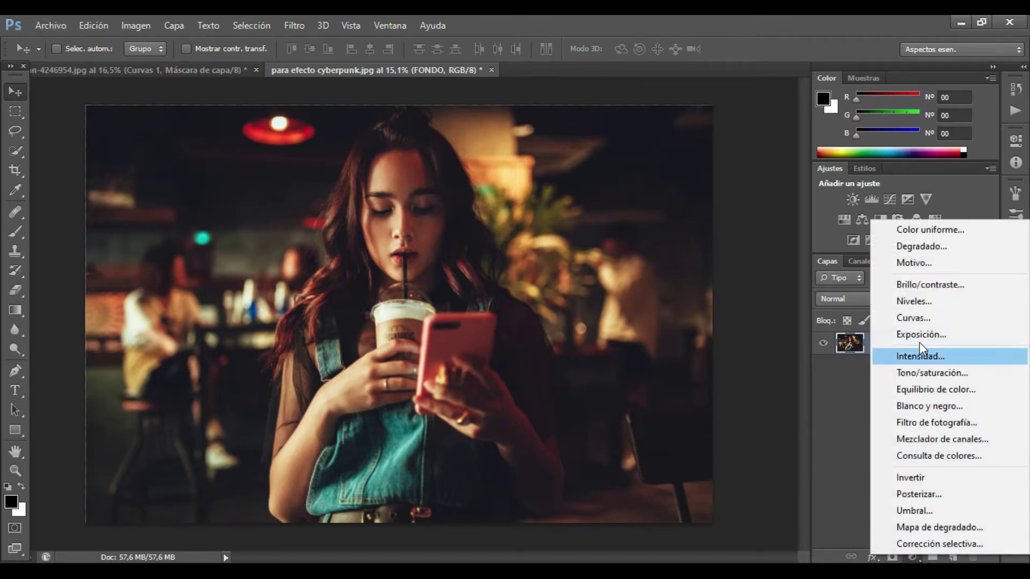
left_click(923, 320)
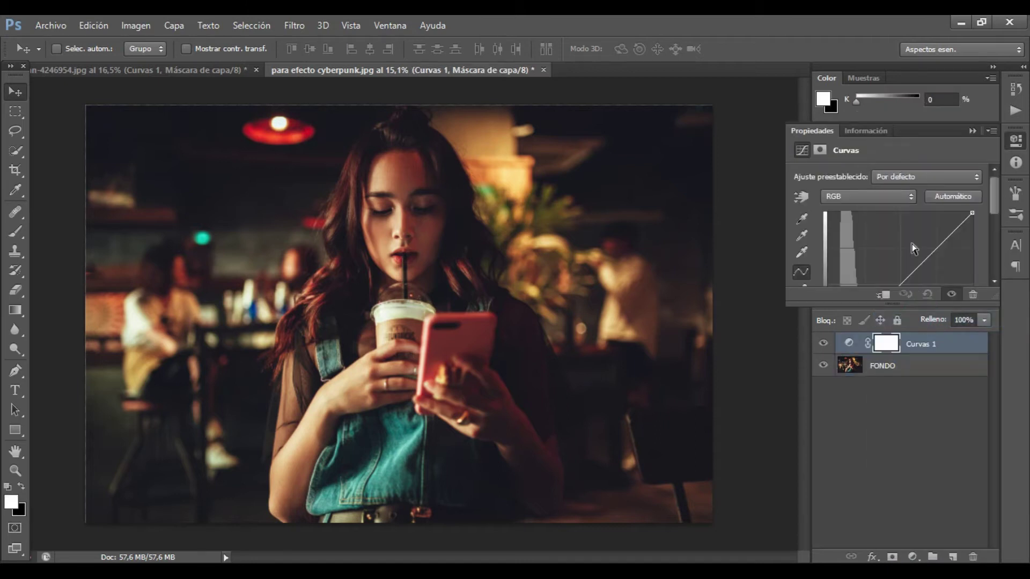
scroll(910, 244, "down", 1)
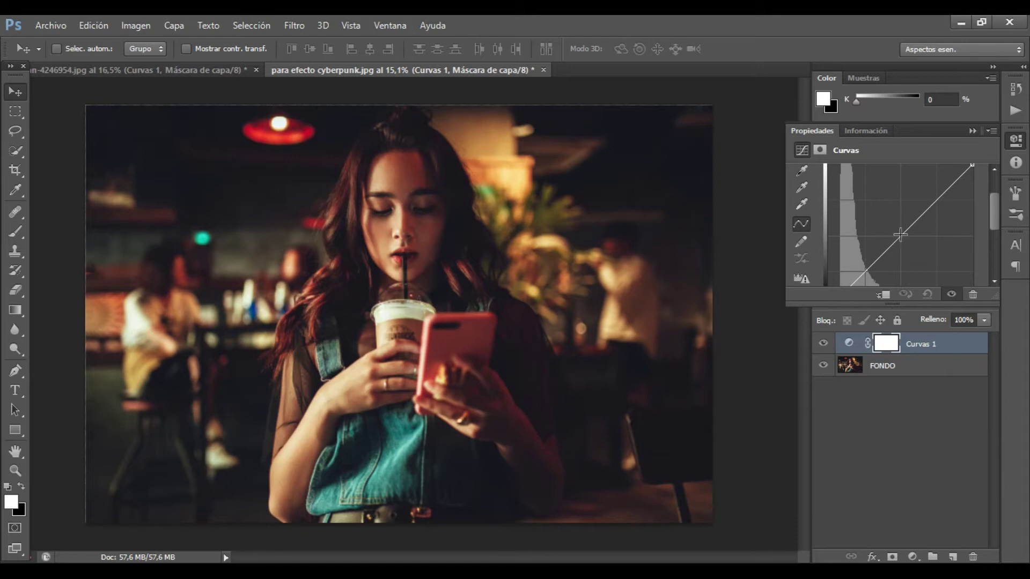
left_click(899, 236)
left_click_drag(899, 236, 908, 232)
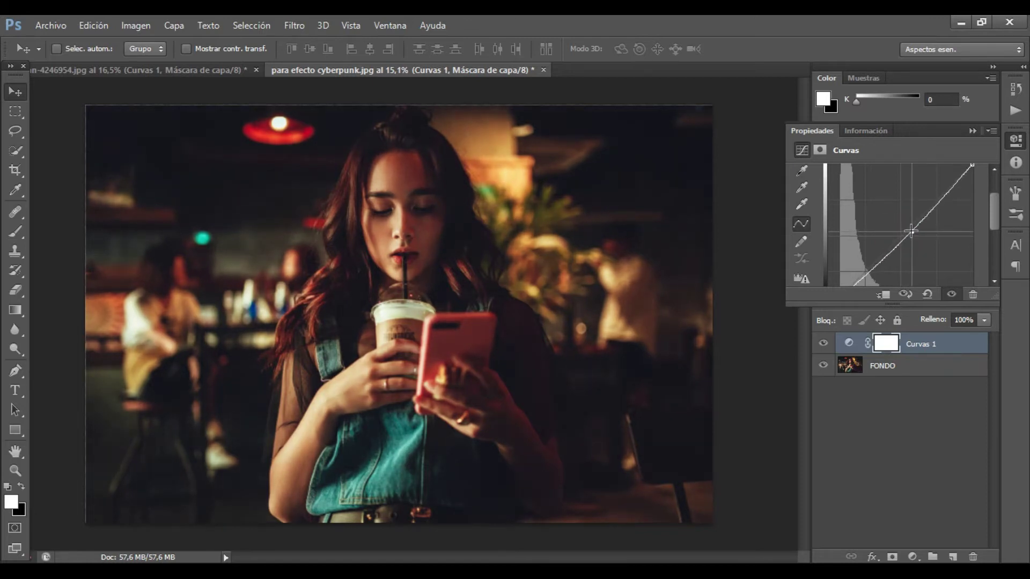
left_click_drag(908, 232, 910, 230)
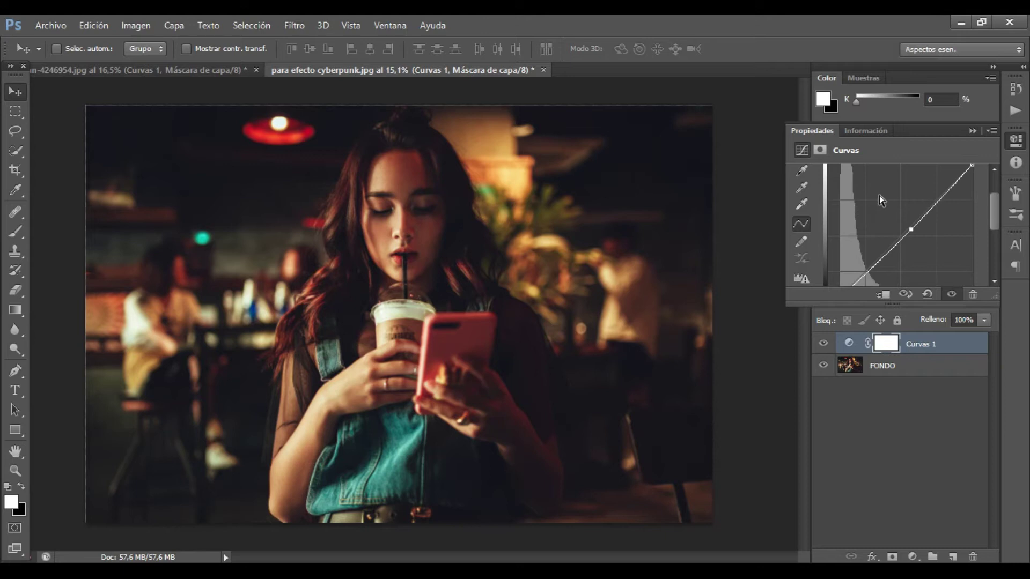
left_click(972, 132)
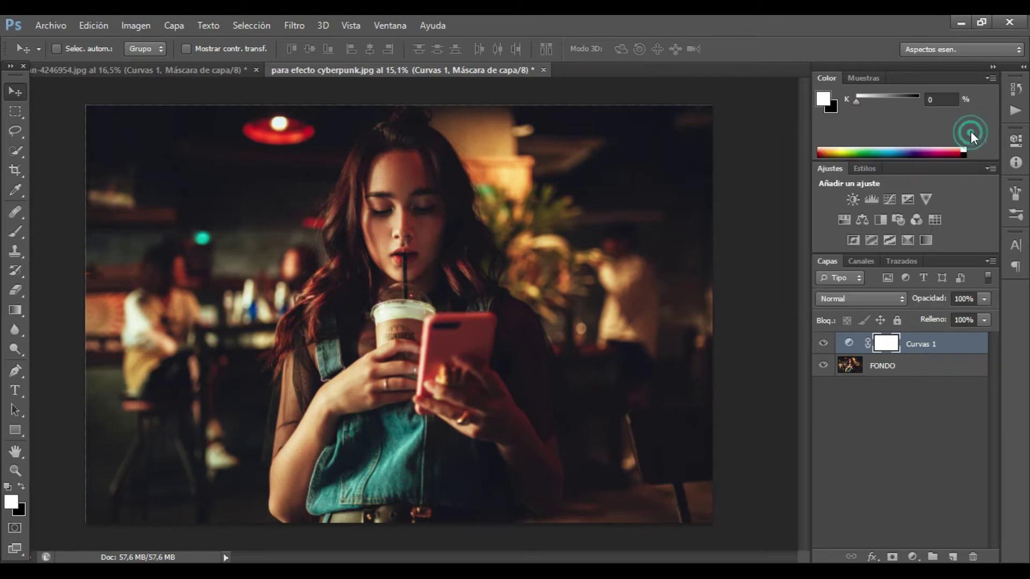
- Create empty layer Capa 1 above Curvas 1 and bring up the gradient editor
left_click(954, 558)
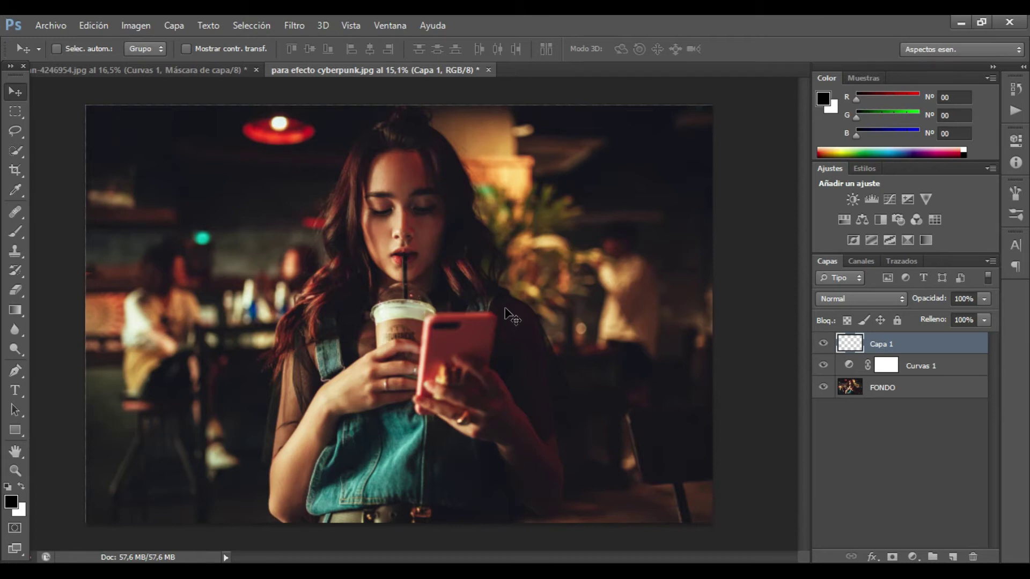
left_click(15, 311)
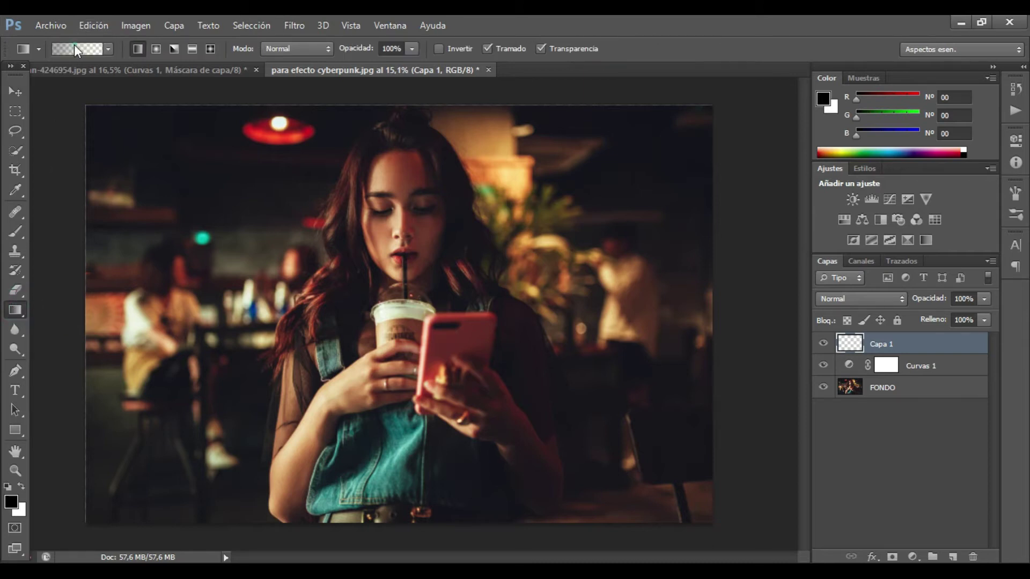
left_click(74, 45)
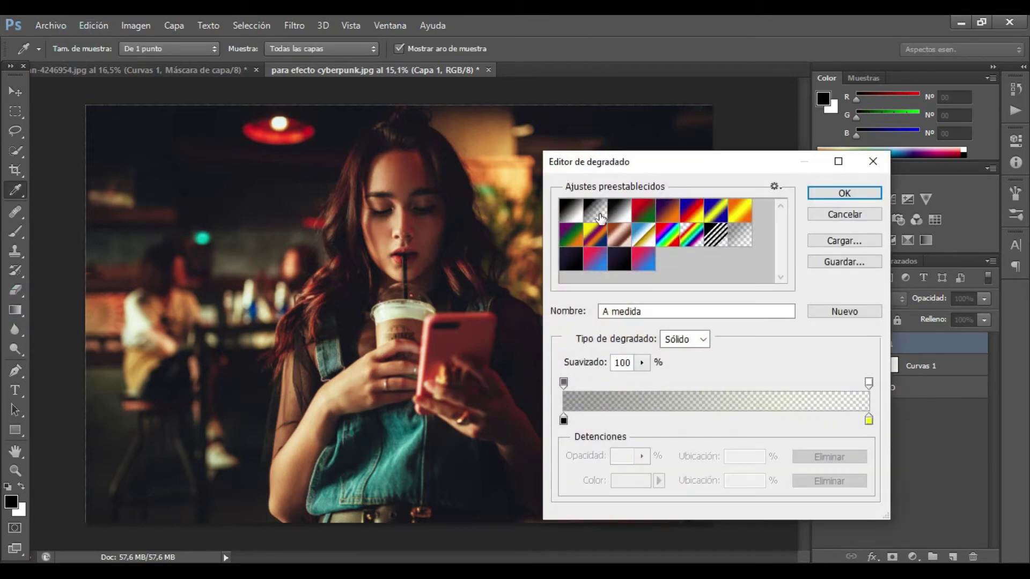
- Choose the Foreground-to-Transparent preset and set its left stop colour to yellow ffff00
left_click(599, 213)
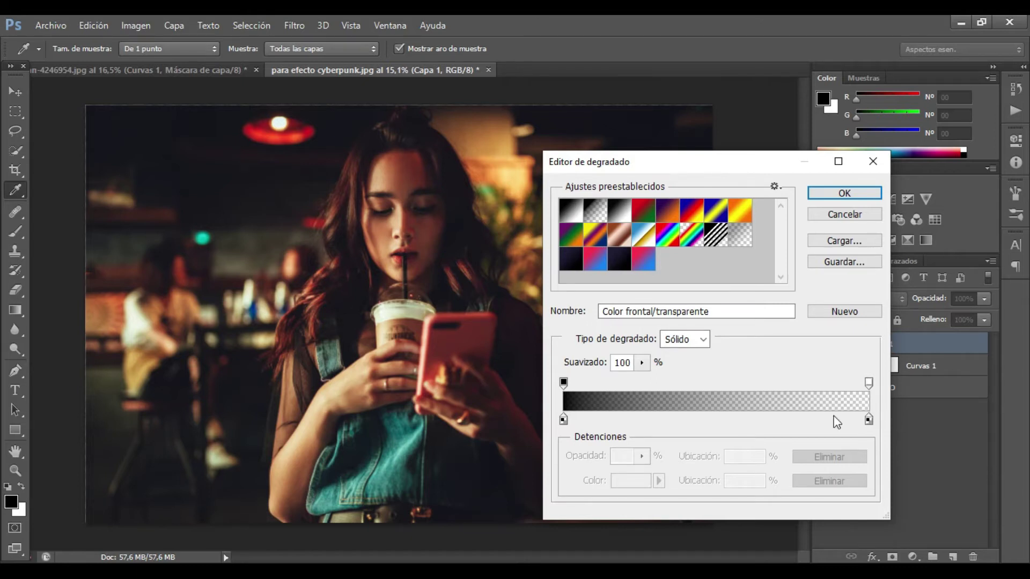
left_click(563, 419)
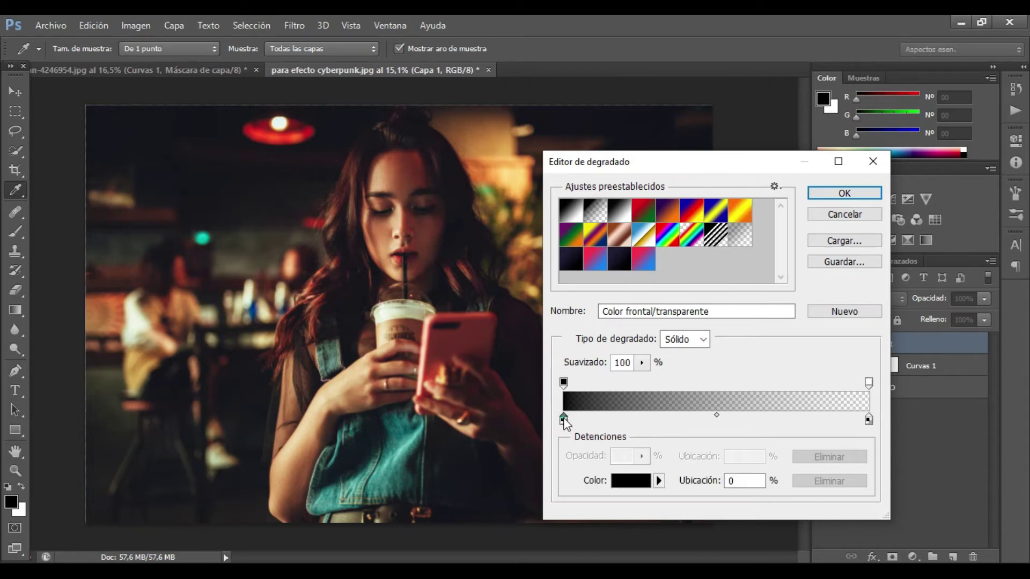
left_click(625, 483)
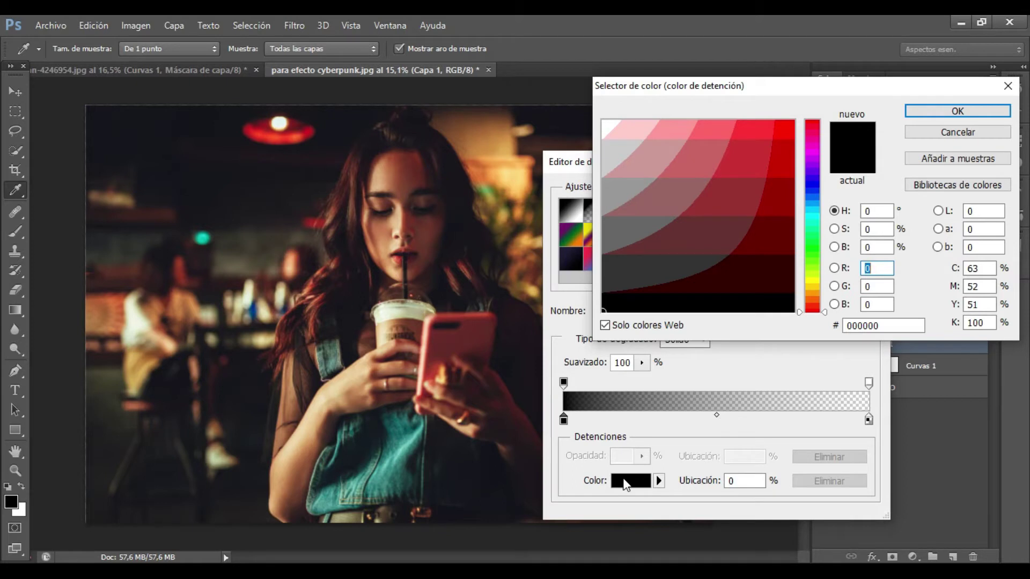
double_click(883, 325)
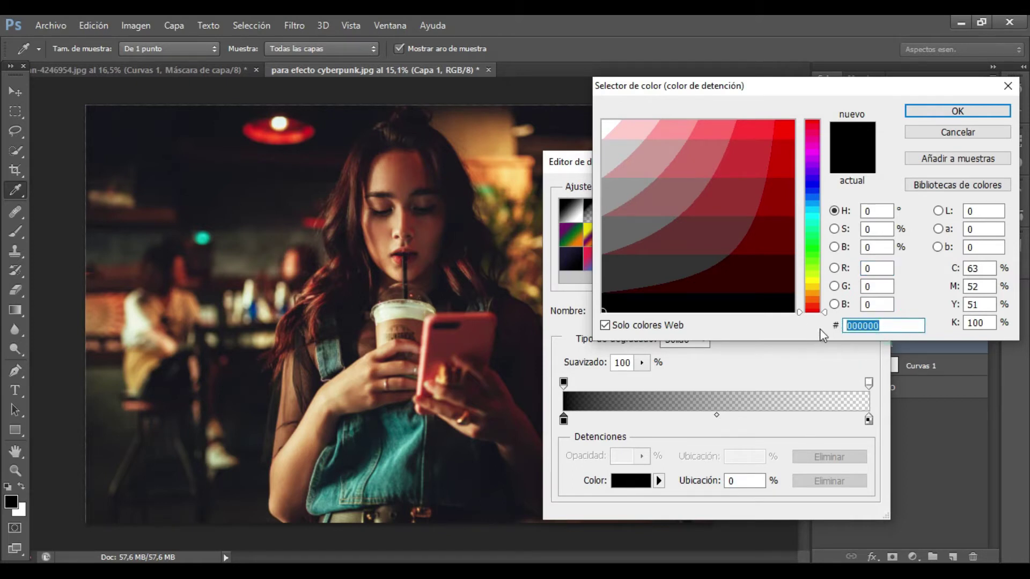
type("ff")
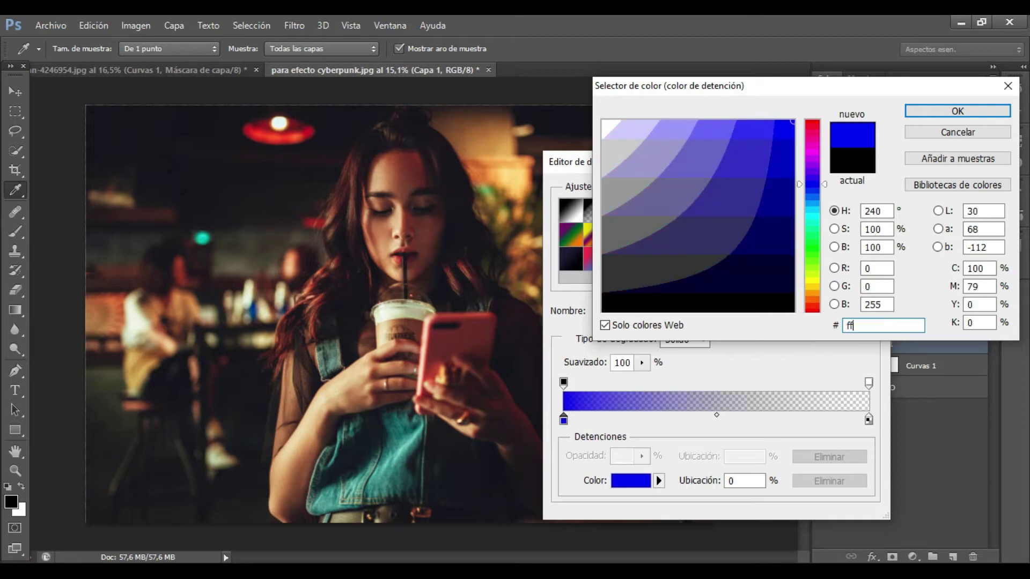
type("ff")
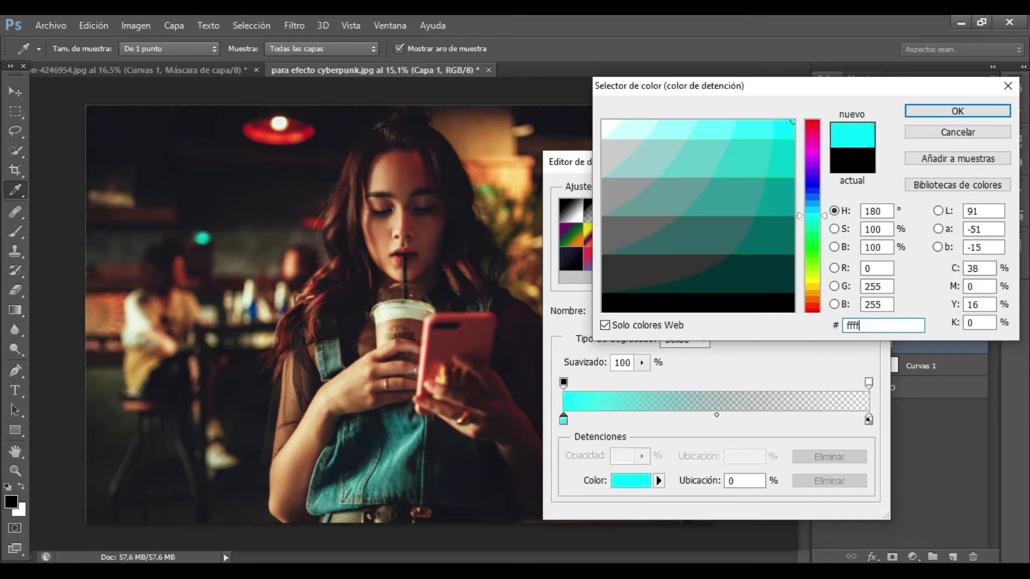
type("00")
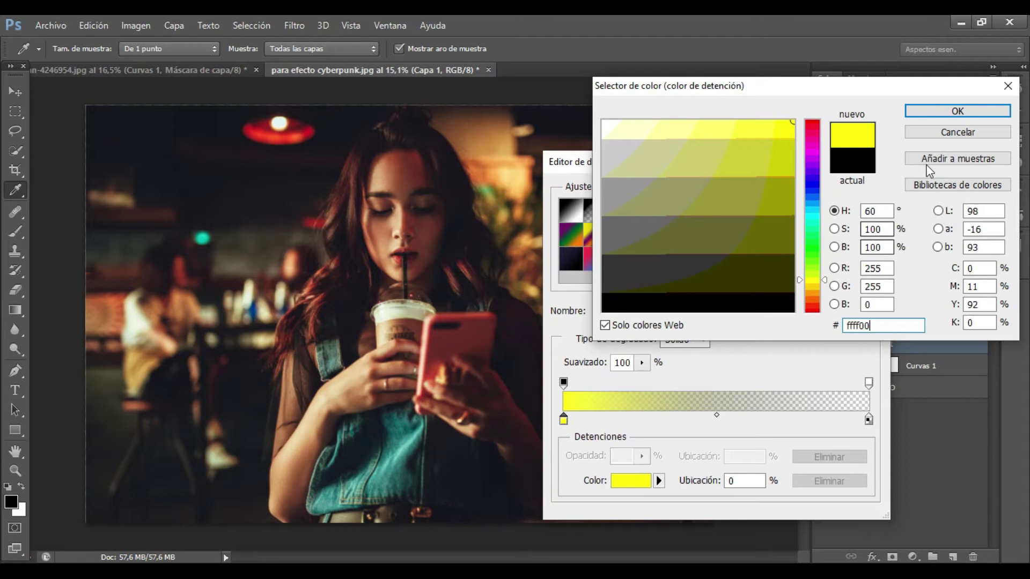
left_click(938, 113)
left_click(828, 193)
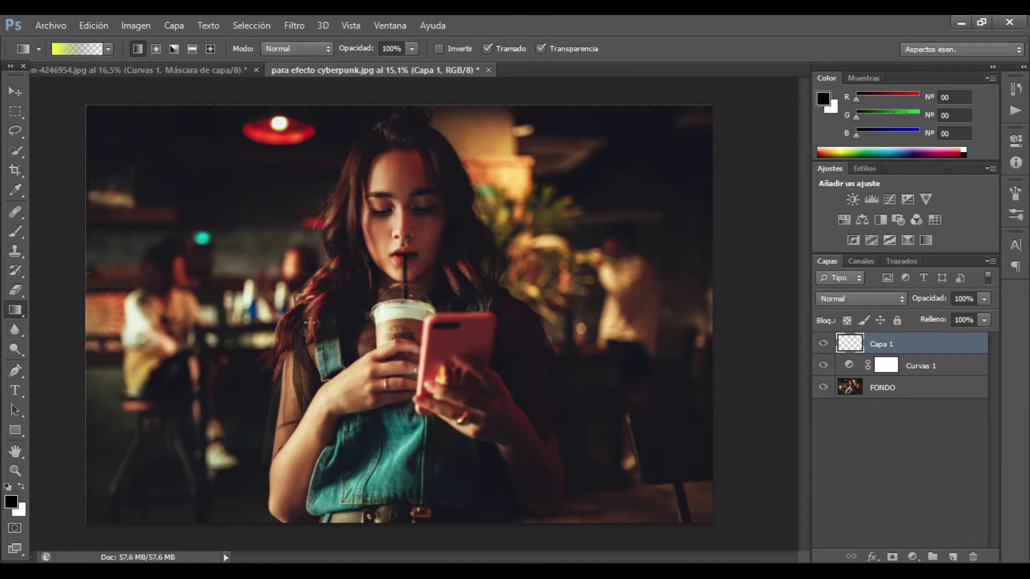
- Drag the yellow gradient on Capa 1 from the left edge toward the centre
left_click(92, 312)
left_click_drag(92, 312, 487, 314)
left_click_drag(486, 314, 486, 314)
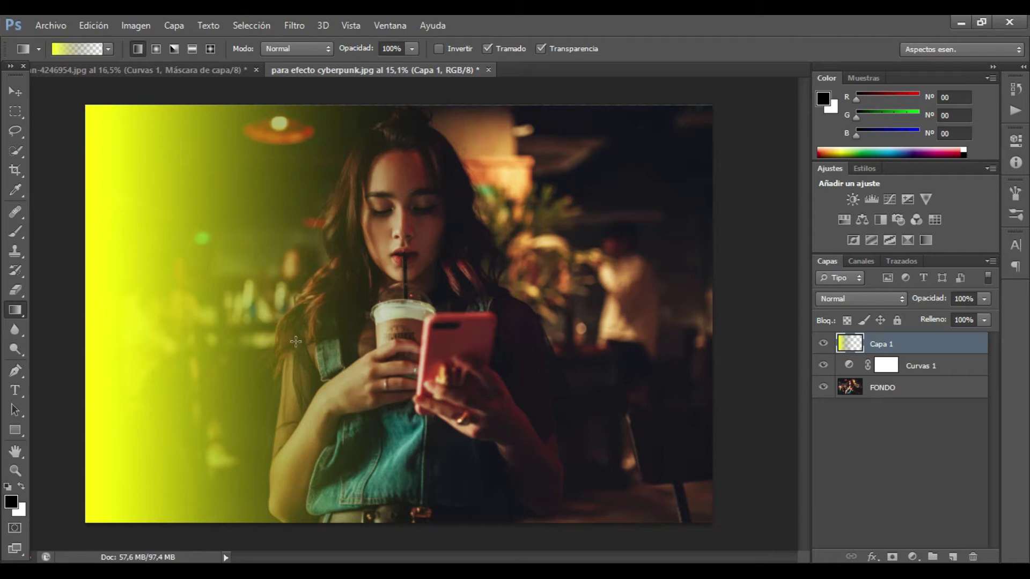
left_click_drag(103, 308, 589, 304)
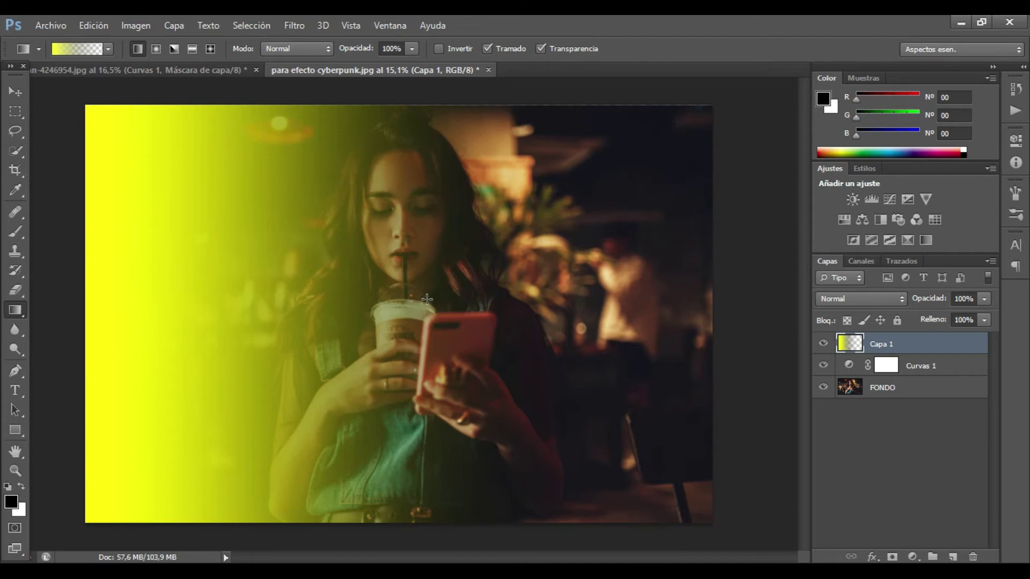
- Add a new layer Capa 2 and change the gradient stop colour to magenta ff00ff
left_click(952, 556)
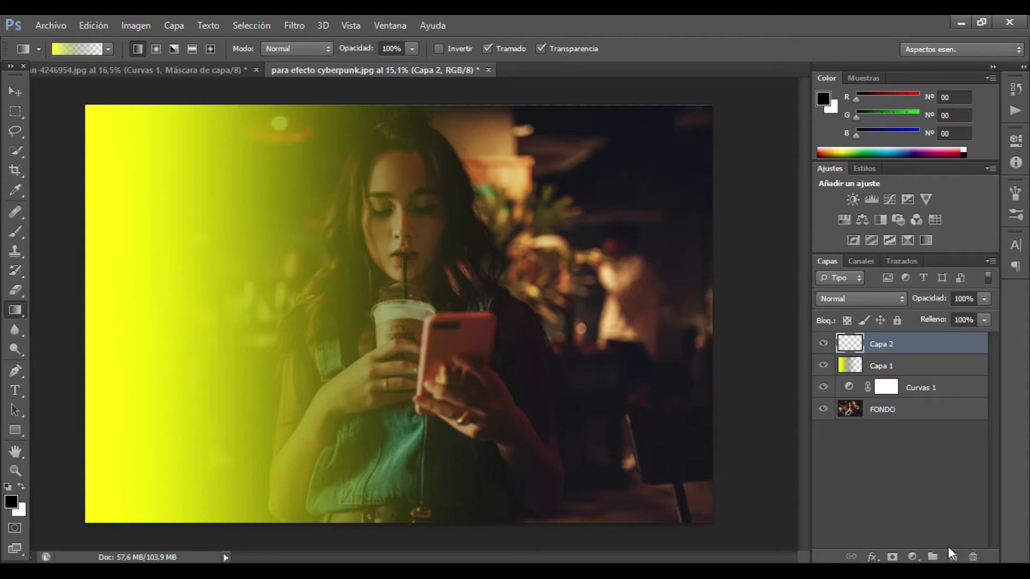
left_click(85, 49)
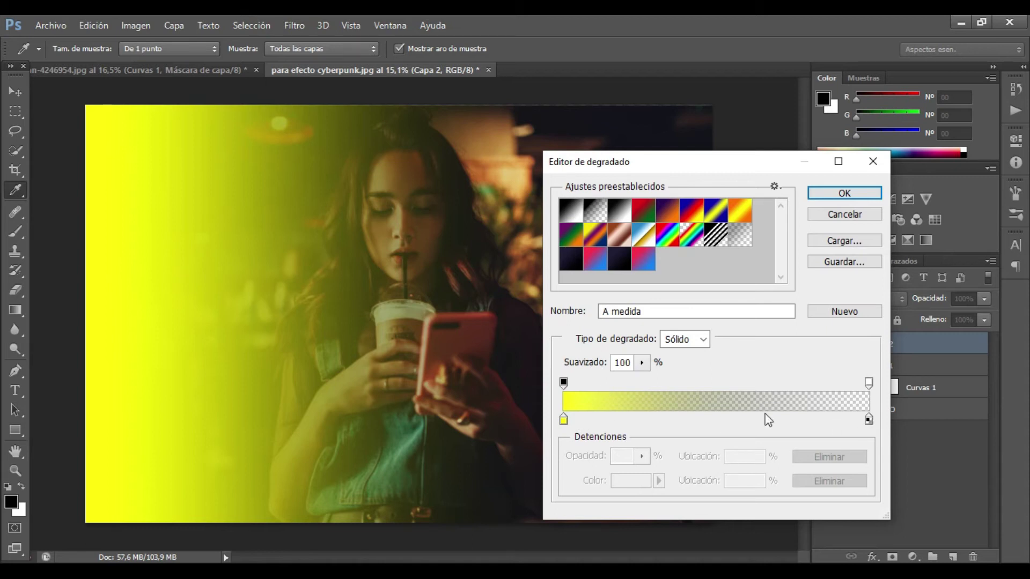
left_click(563, 419)
left_click(632, 480)
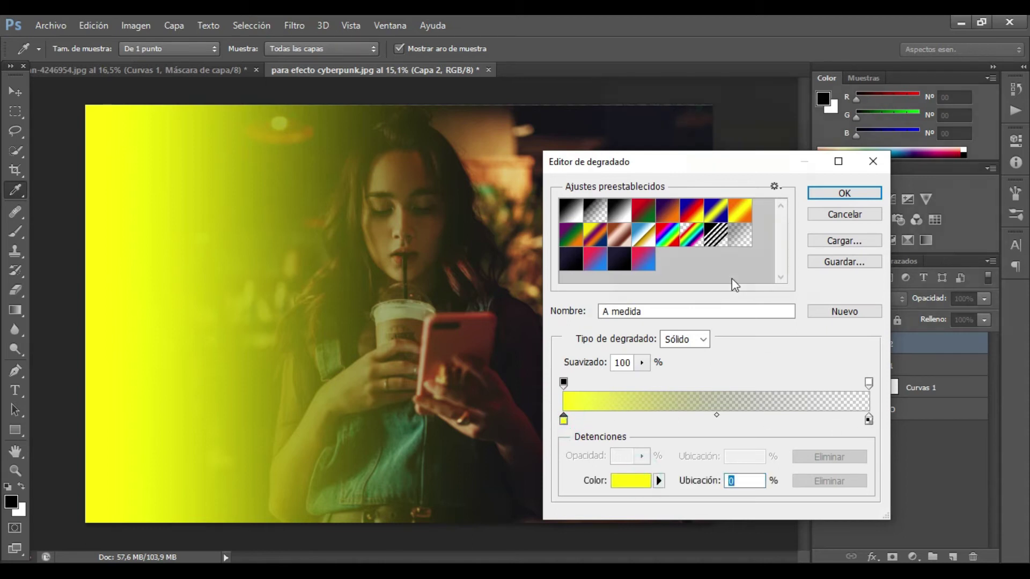
left_click(813, 152)
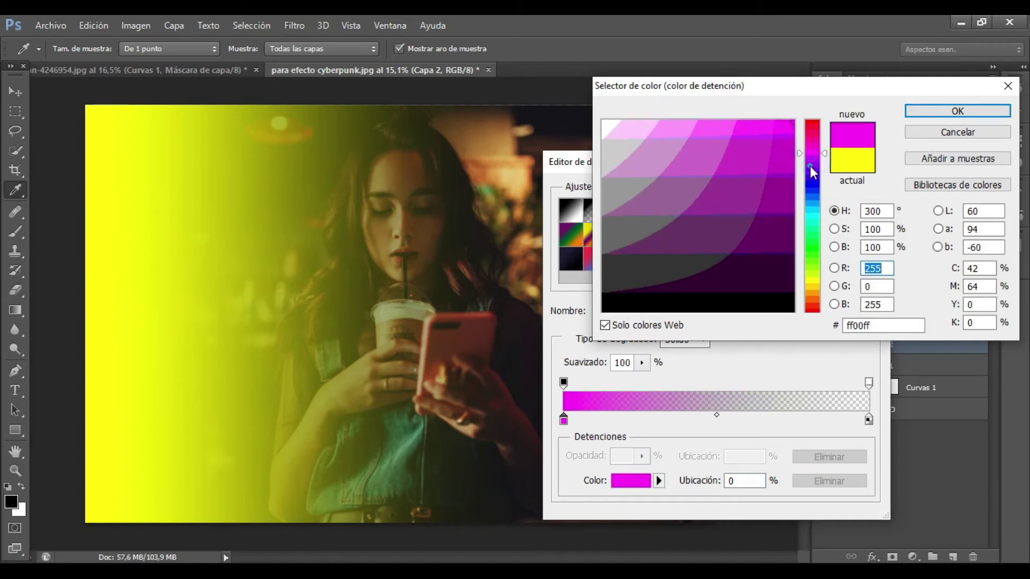
left_click(806, 166)
left_click(791, 125)
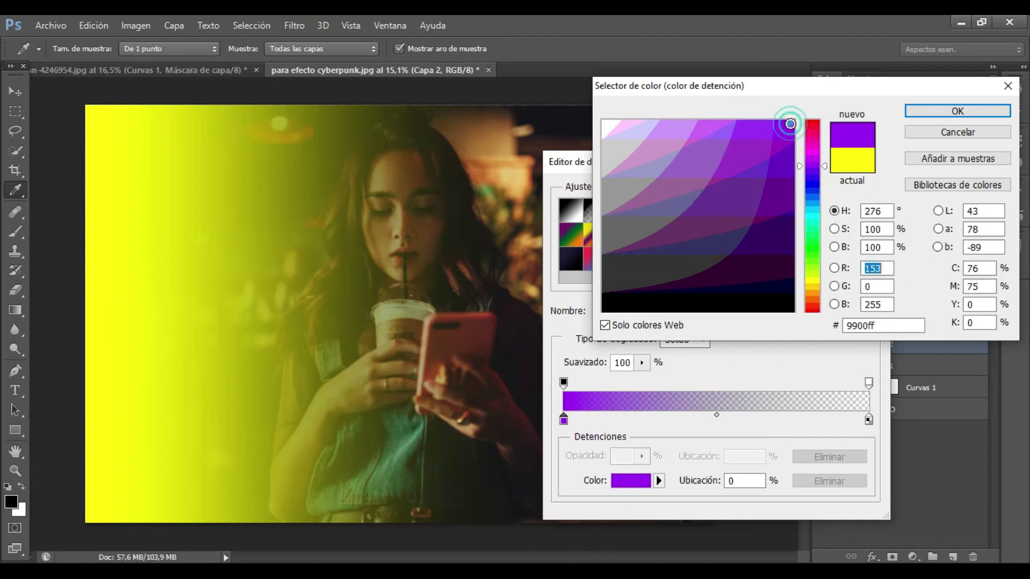
left_click(812, 151)
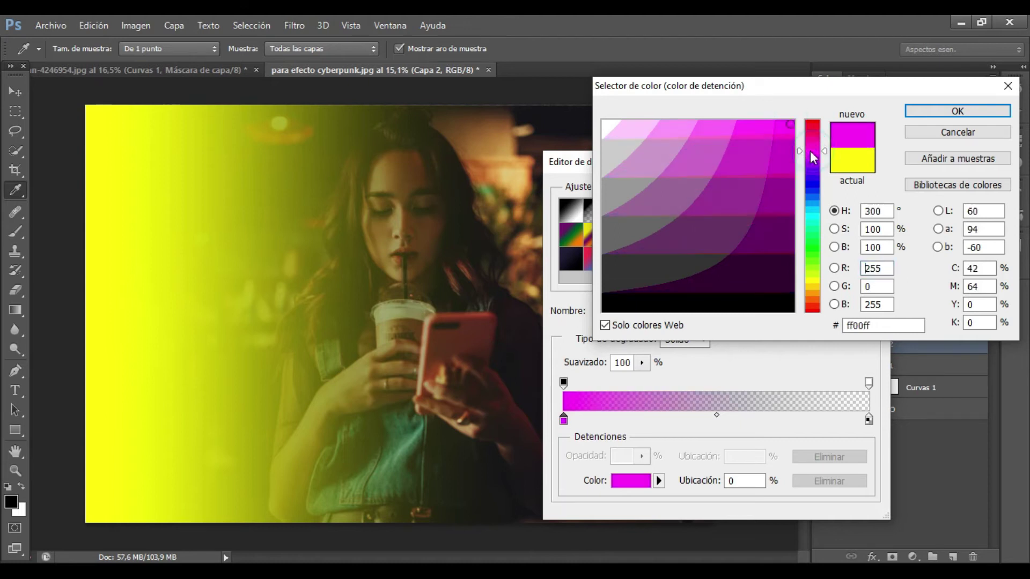
left_click(955, 111)
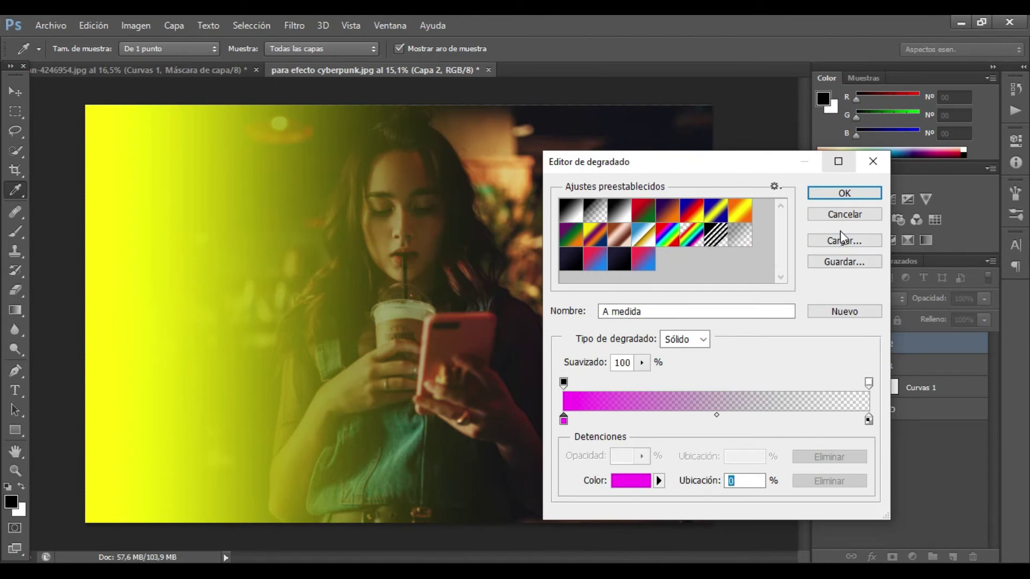
left_click(844, 193)
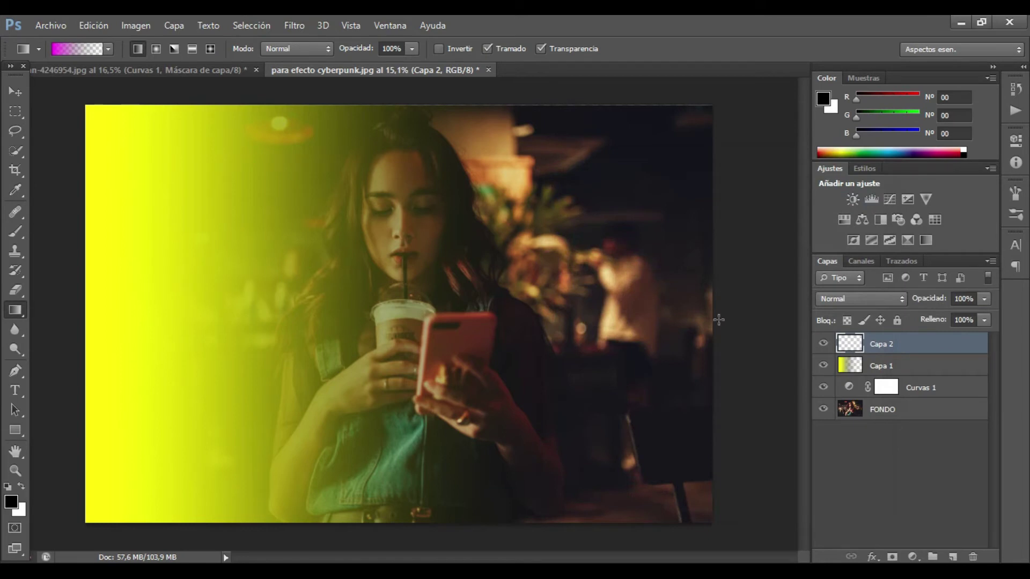
- Draw the magenta gradient from the right edge leftward past the woman
mouse_move(701, 332)
left_mouse_down()
mouse_move(437, 340)
mouse_move(314, 327)
left_mouse_up()
left_click_drag(697, 340, 328, 337)
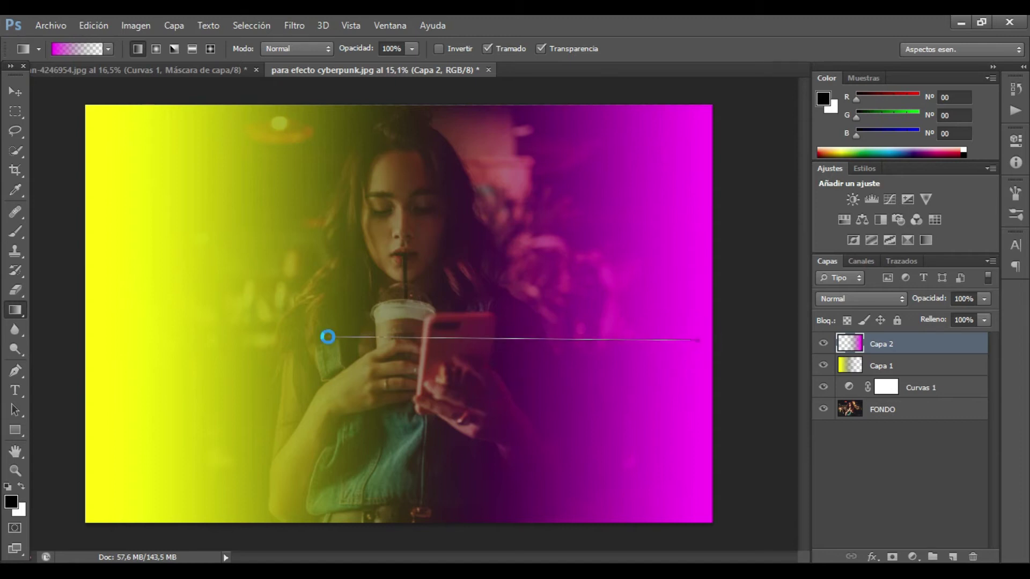
mouse_move(699, 315)
left_mouse_down()
mouse_move(293, 323)
mouse_move(270, 312)
left_mouse_up()
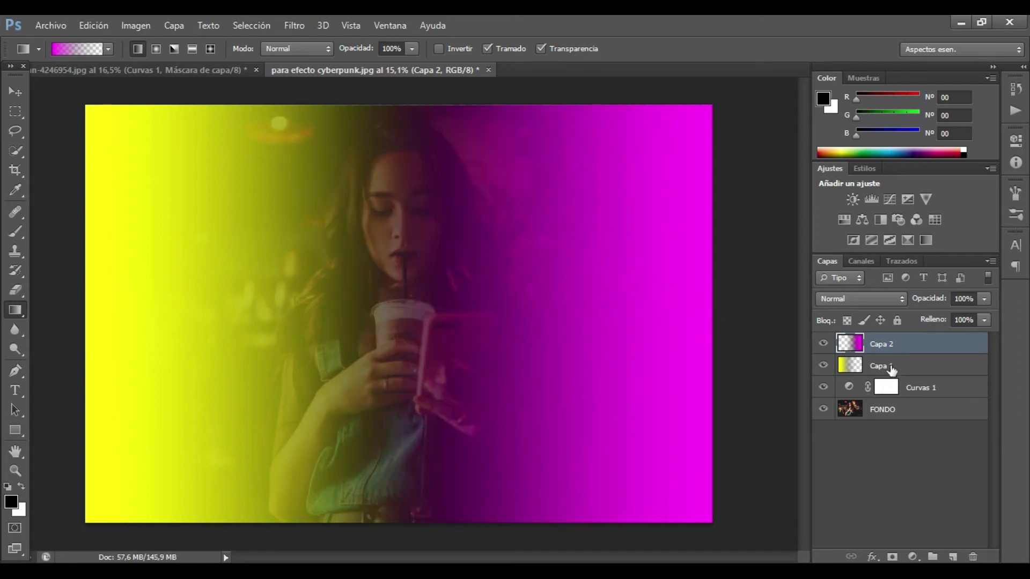
key("alt+bracketleft")
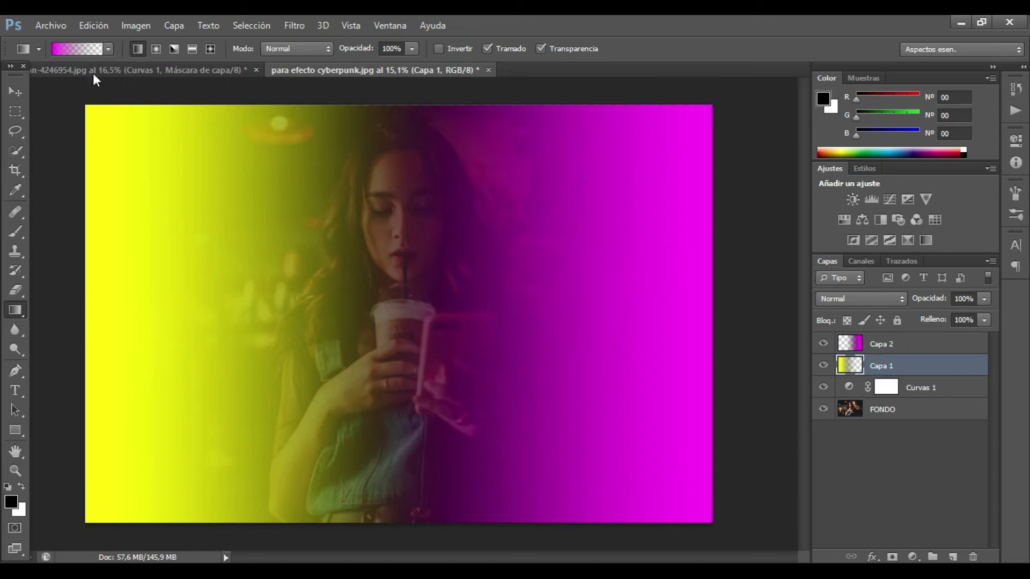
left_click(75, 49)
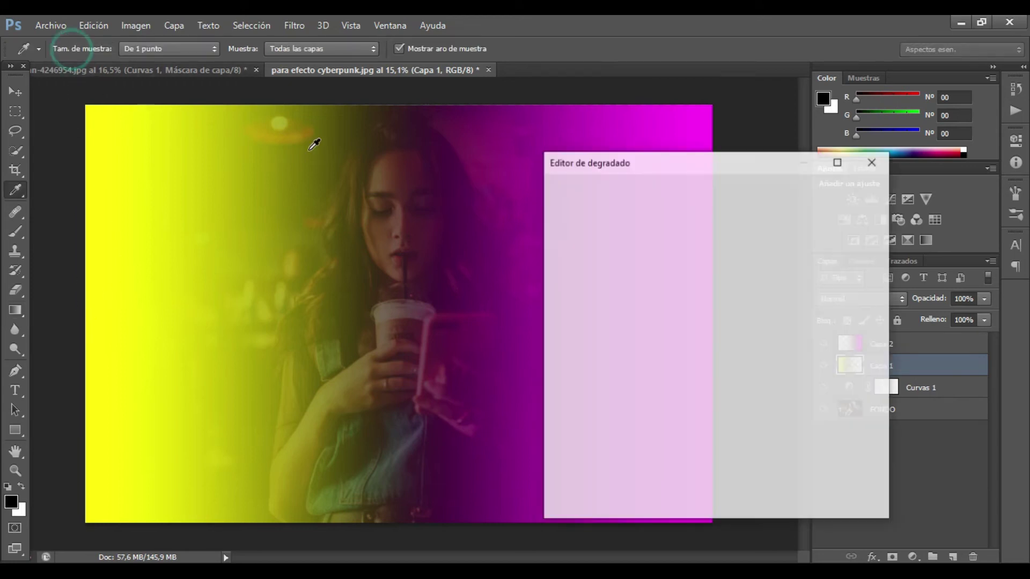
left_click(826, 195)
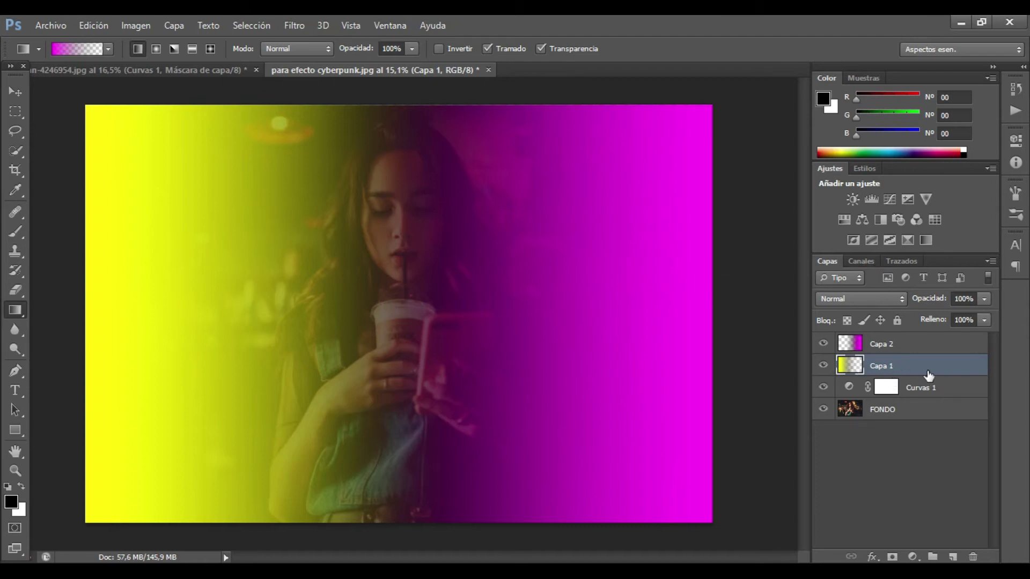
- Set the blend mode of both Capa 1 and Capa 2 to Color
left_click(906, 344)
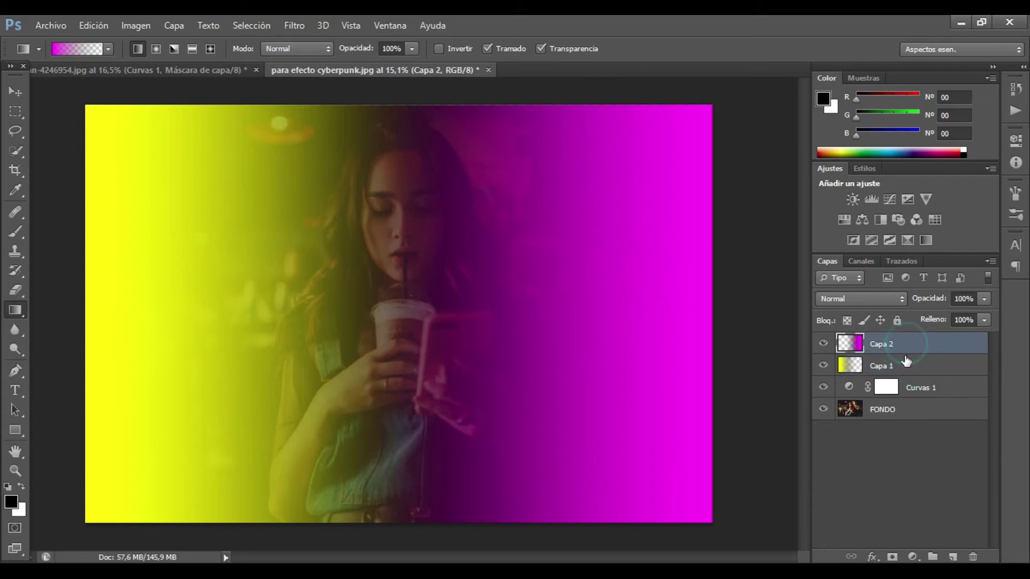
left_click(904, 363)
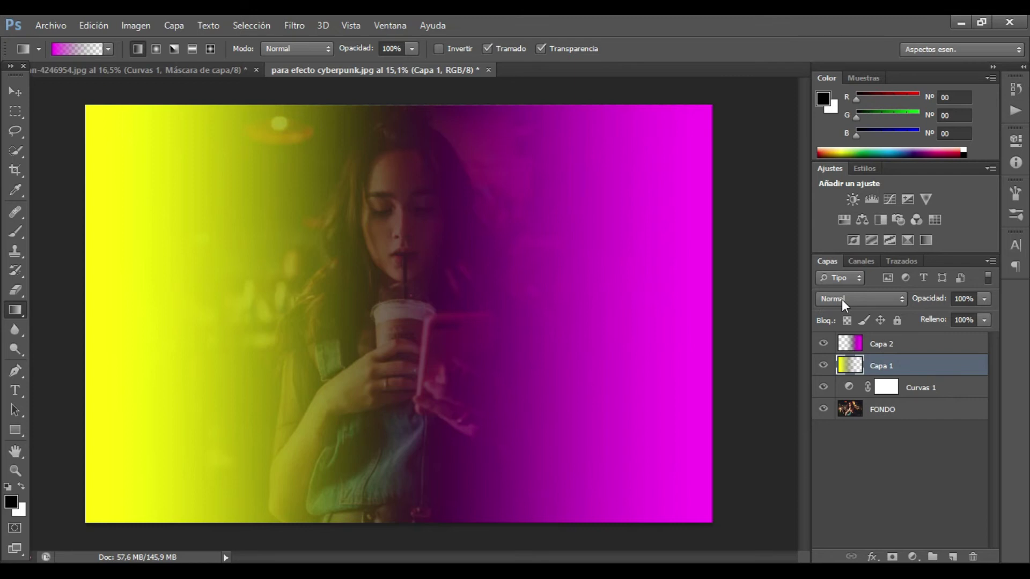
left_click(857, 303)
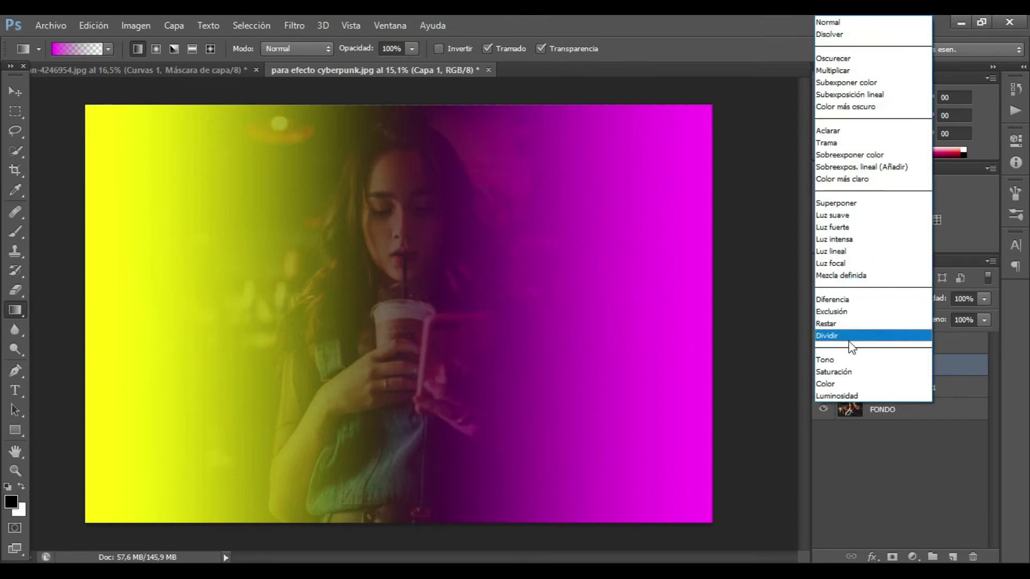
left_click(850, 385)
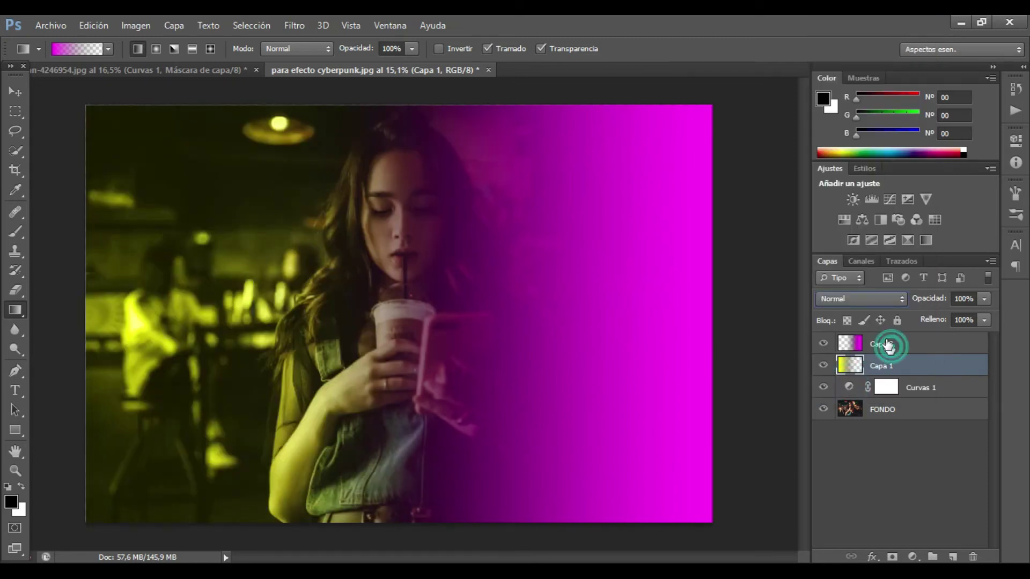
left_click(889, 347)
left_click(880, 303)
left_click(852, 385)
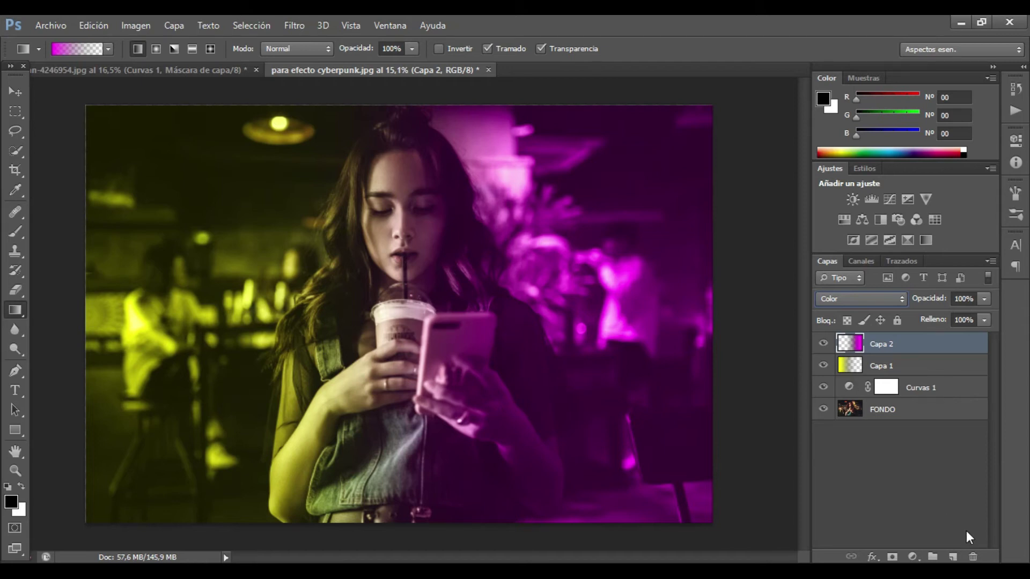
- Add a Tono/saturación adjustment layer with hue +6 and saturation +16
left_click(913, 557)
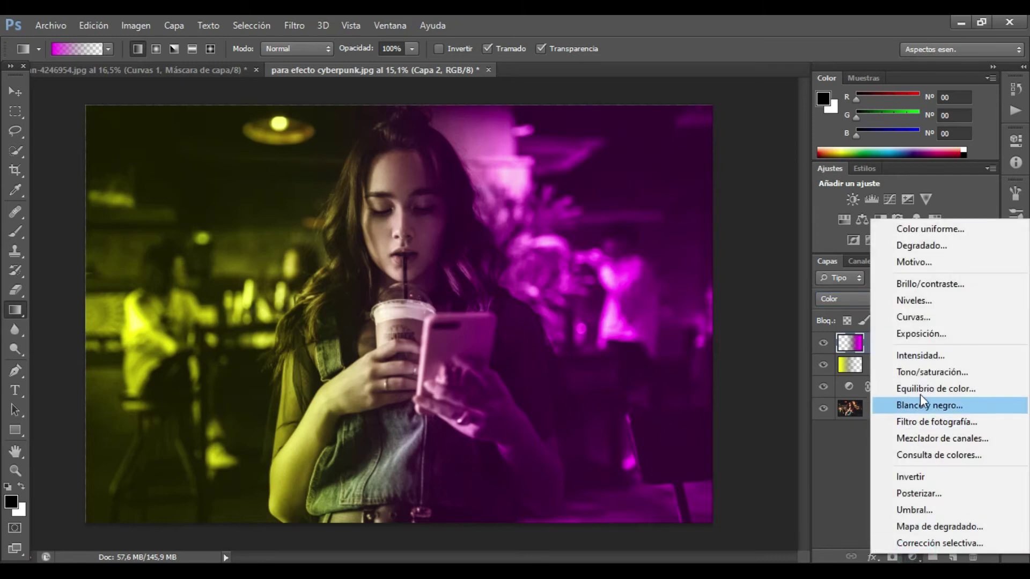
left_click(924, 376)
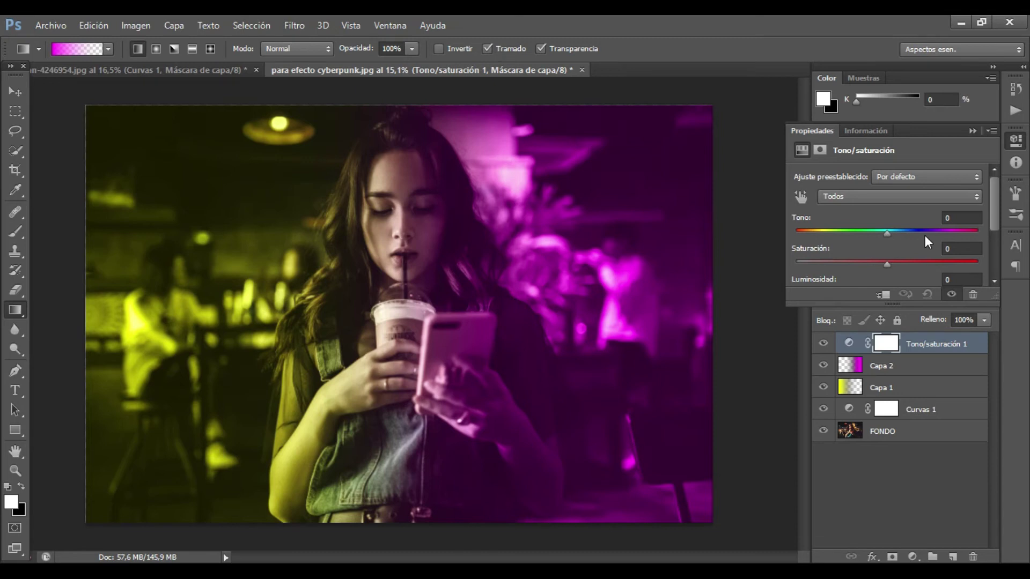
mouse_move(885, 233)
left_mouse_down()
mouse_move(872, 234)
mouse_move(904, 236)
left_mouse_up()
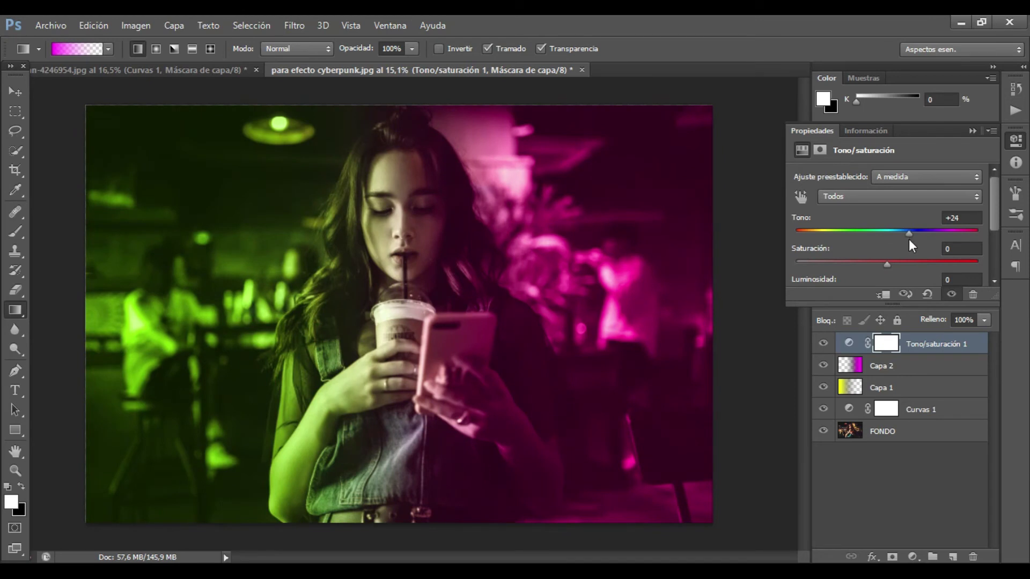
mouse_move(908, 239)
left_mouse_down()
mouse_move(797, 246)
mouse_move(928, 238)
mouse_move(834, 243)
mouse_move(844, 244)
left_mouse_up()
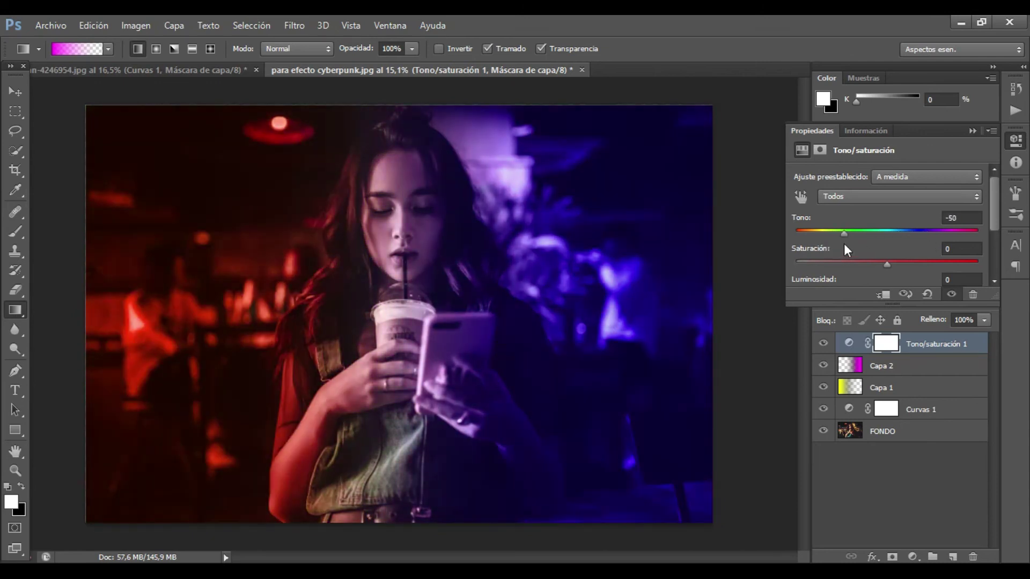
left_click_drag(844, 245, 892, 238)
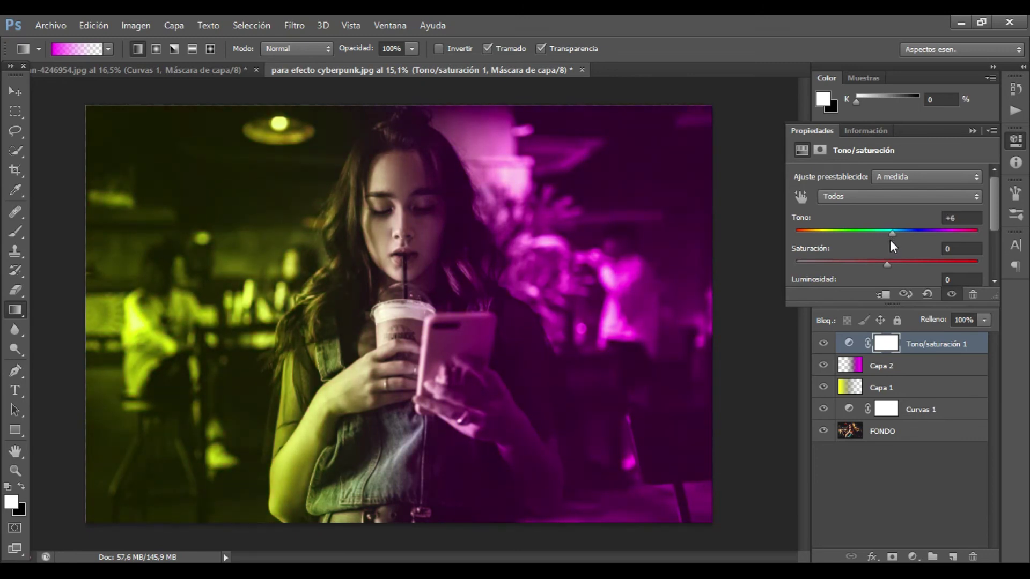
left_click_drag(886, 265, 900, 267)
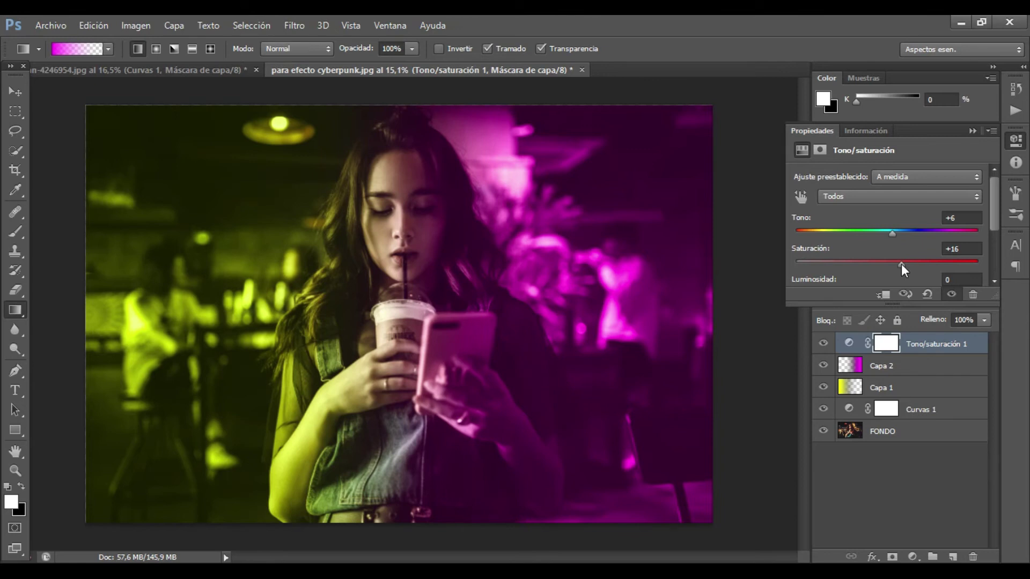
left_click(970, 131)
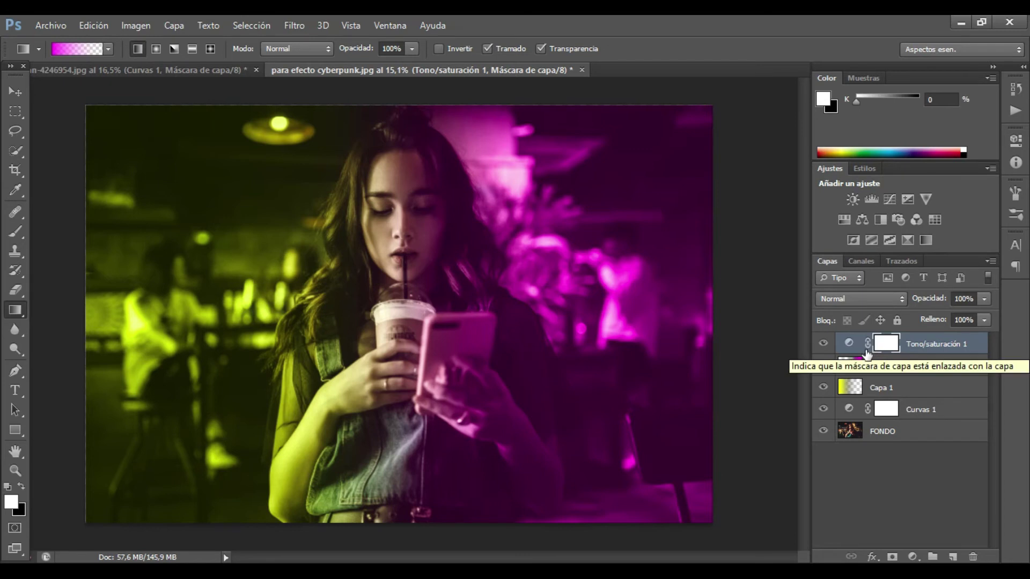
scroll(417, 343, "up", 2)
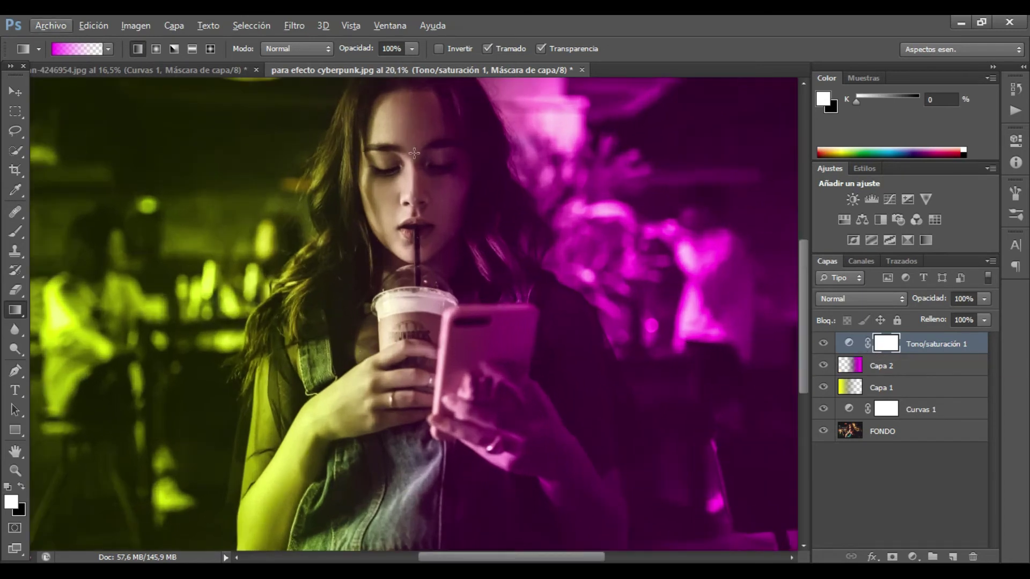
scroll(421, 135, "up", 1)
scroll(456, 200, "down", 1)
scroll(455, 200, "down", 1)
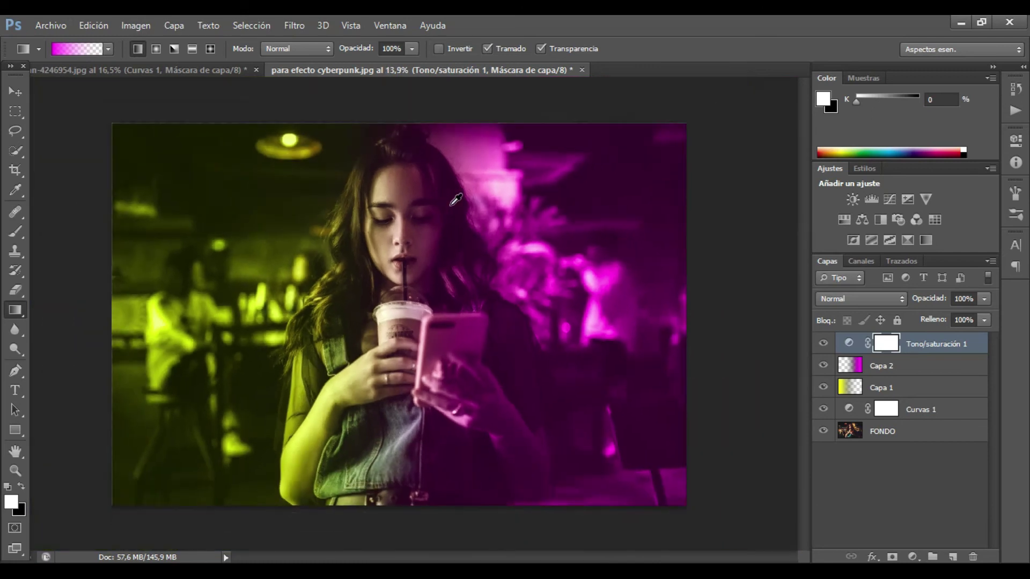
scroll(365, 226, "up", 1)
scroll(359, 231, "down", 1)
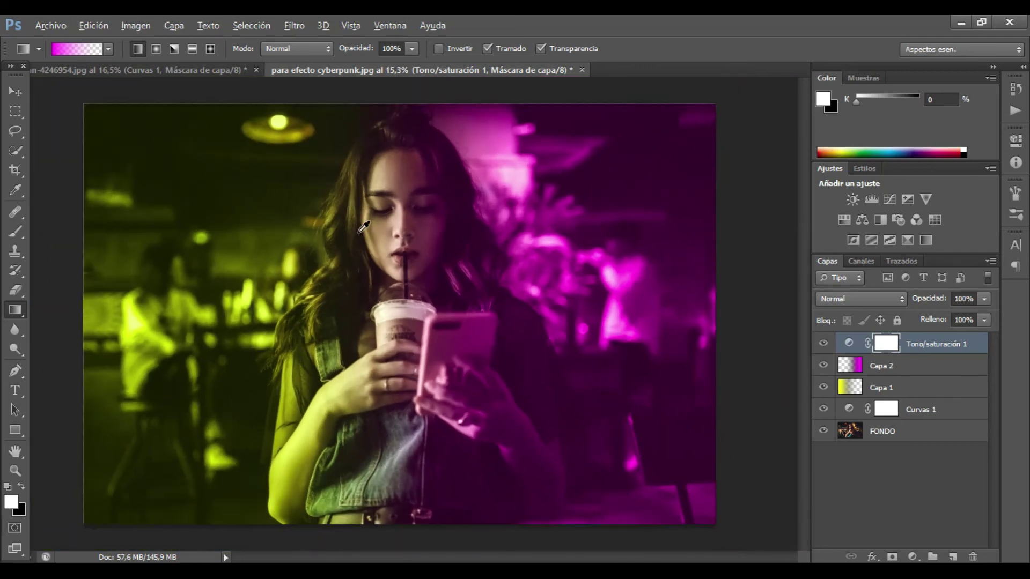
scroll(404, 193, "up", 4)
scroll(376, 187, "up", 6)
scroll(375, 187, "up", 1)
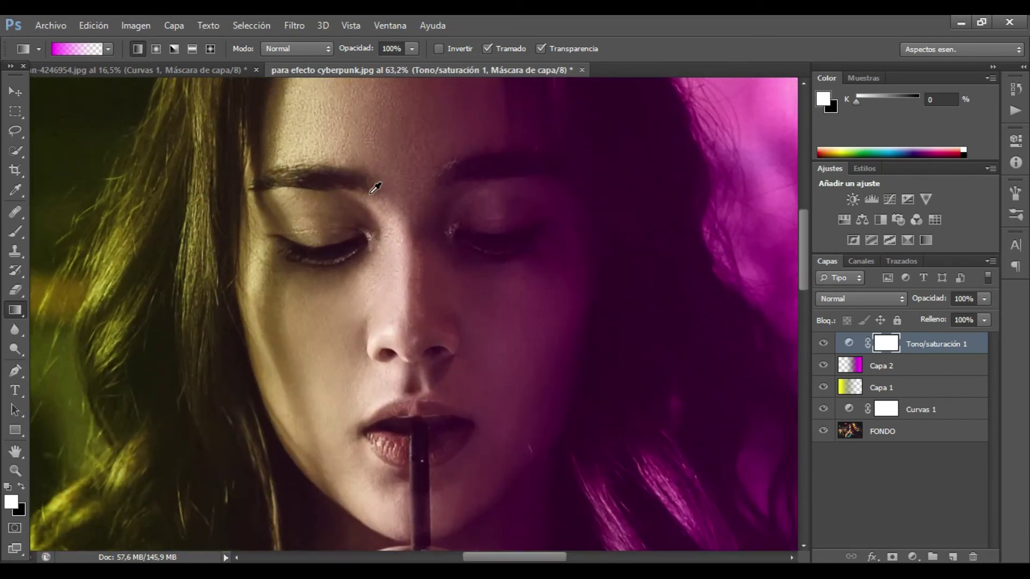
scroll(377, 166, "up", 1)
scroll(407, 188, "up", 1)
scroll(444, 248, "down", 1)
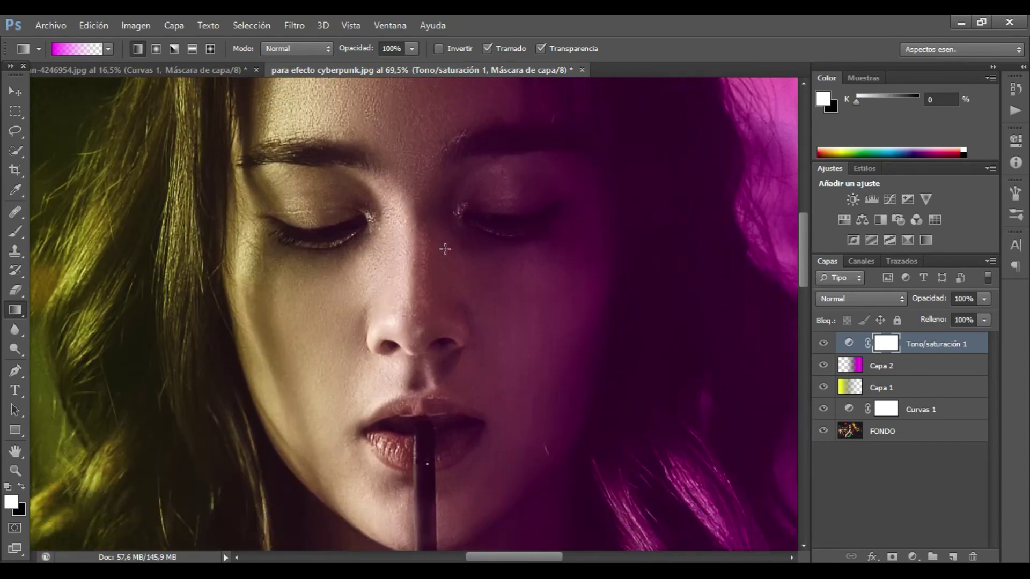
scroll(444, 244, "down", 2)
scroll(445, 244, "down", 2)
scroll(447, 244, "down", 2)
scroll(448, 244, "down", 1)
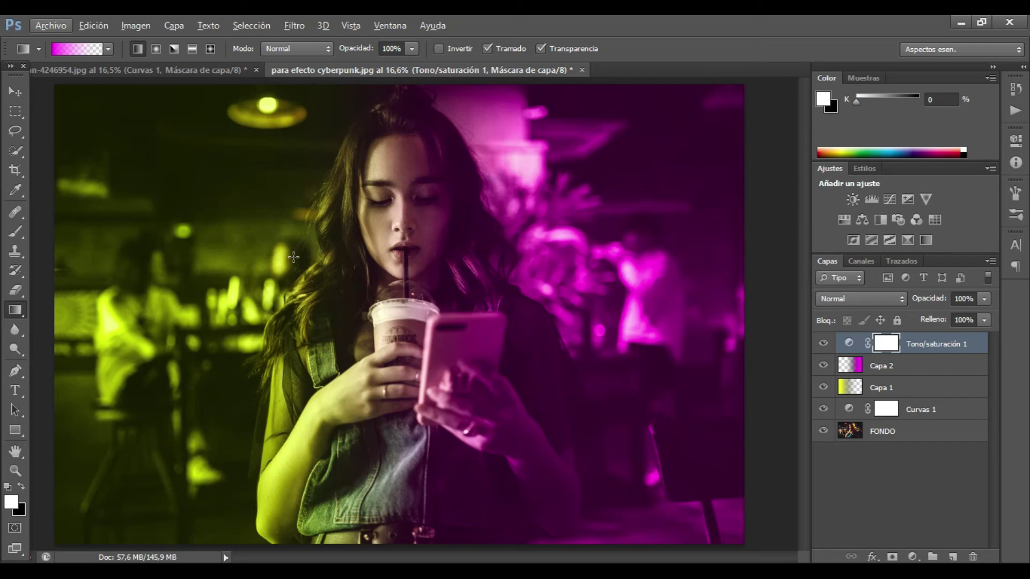
- Add a new empty layer Capa 3 with Superponer blend mode
left_click(950, 558)
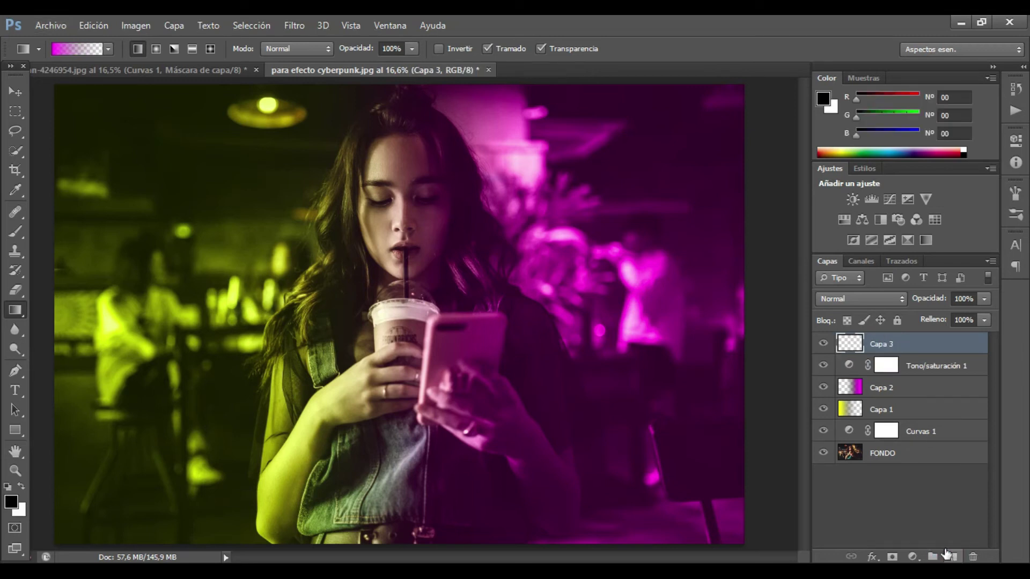
left_click(870, 296)
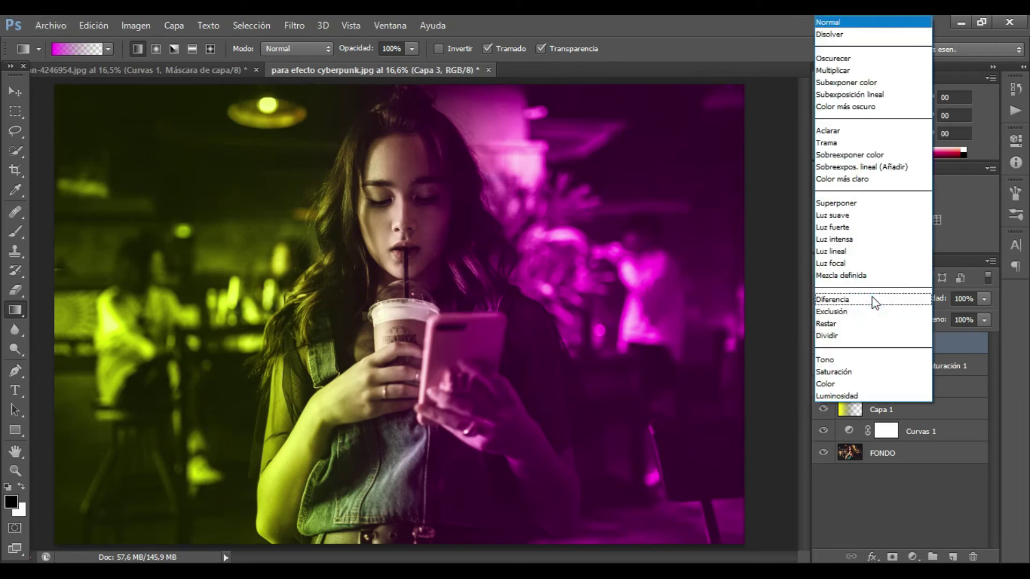
left_click(860, 207)
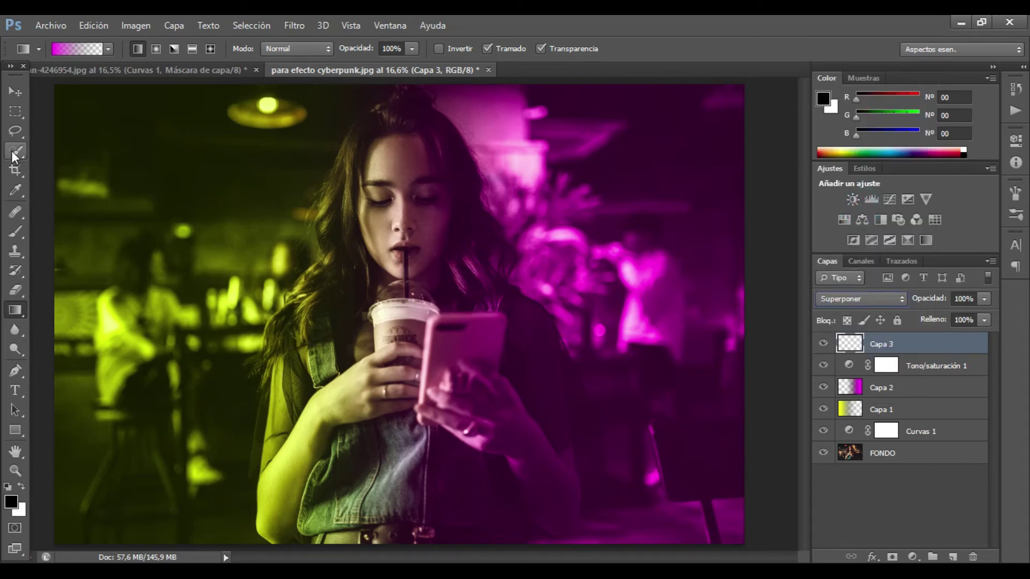
- Set up the Brush tool at 50% opacity with 0% hardness
left_click(18, 226)
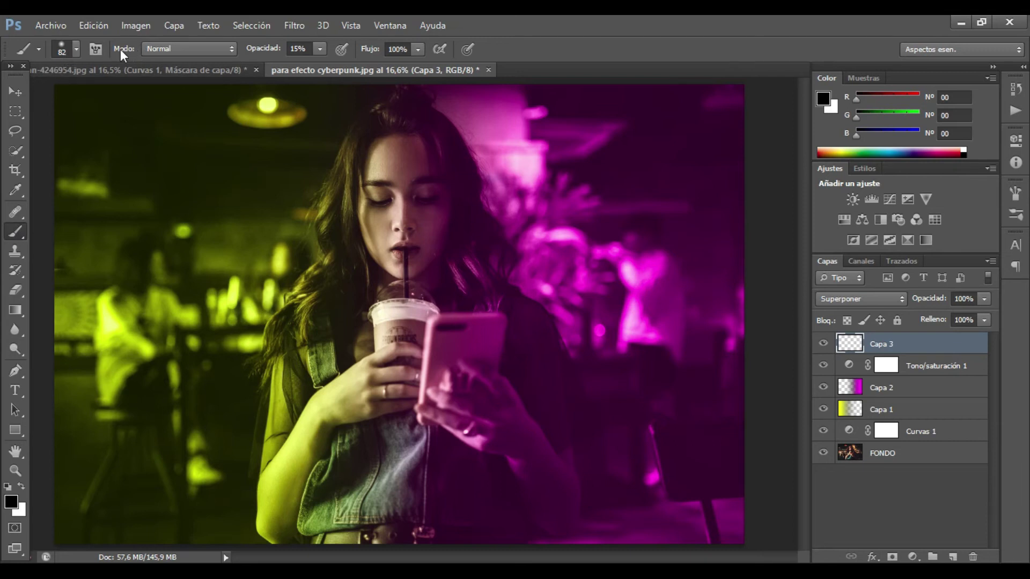
left_click(319, 50)
left_click_drag(322, 63, 347, 64)
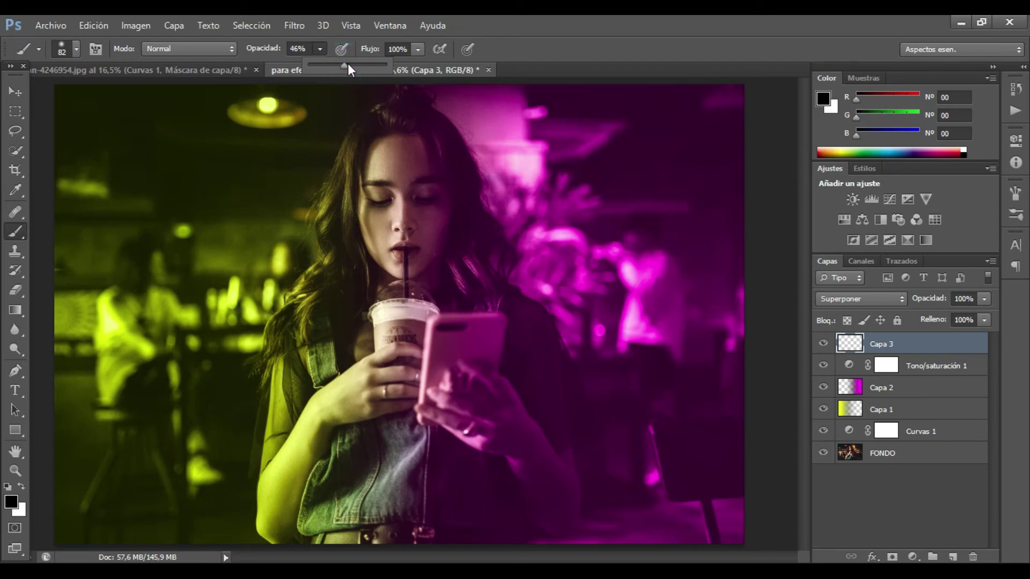
left_click_drag(345, 63, 347, 64)
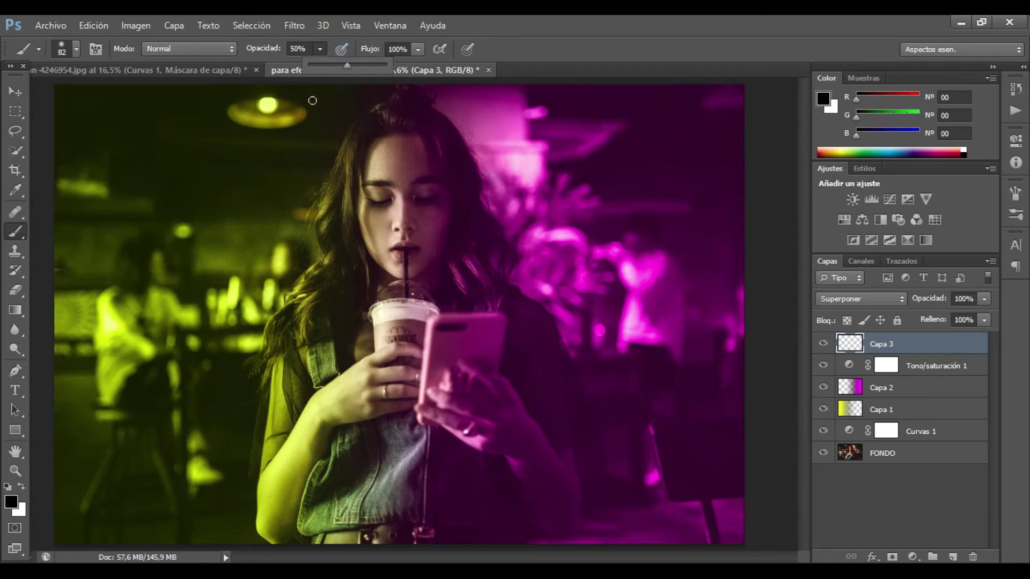
right_click(308, 221)
left_click(329, 294)
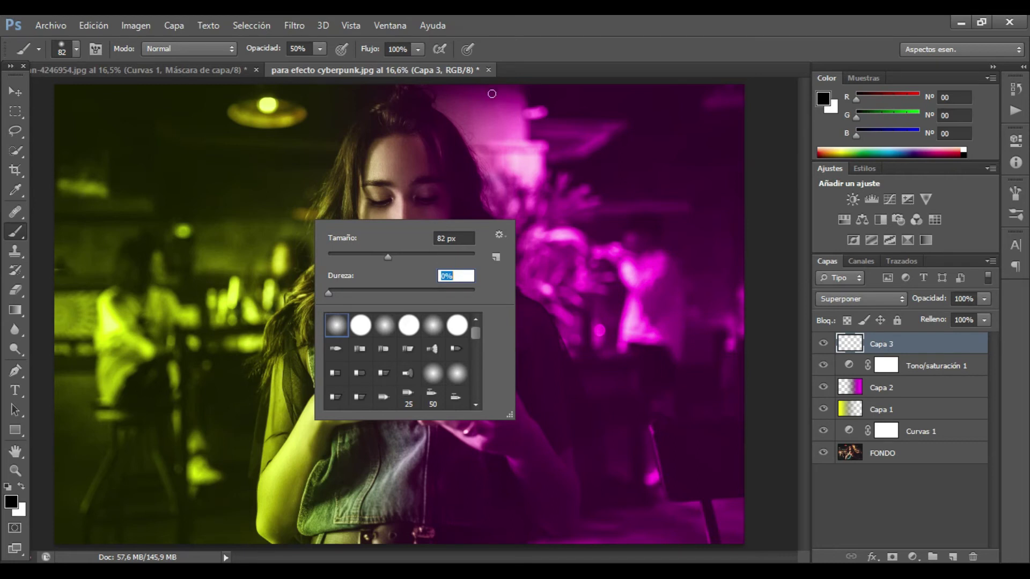
- Zoom in on the lips and shrink the brush to 32 px
key("Return")
scroll(432, 289, "up", 1)
scroll(429, 291, "up", 1)
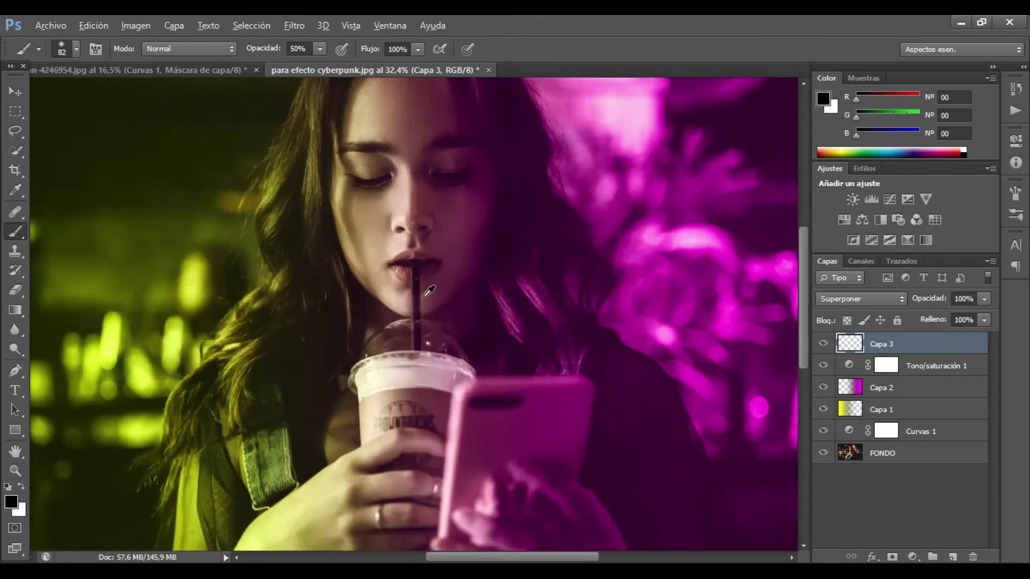
scroll(429, 291, "up", 2)
scroll(424, 289, "up", 1)
scroll(386, 282, "up", 2)
scroll(366, 277, "up", 1)
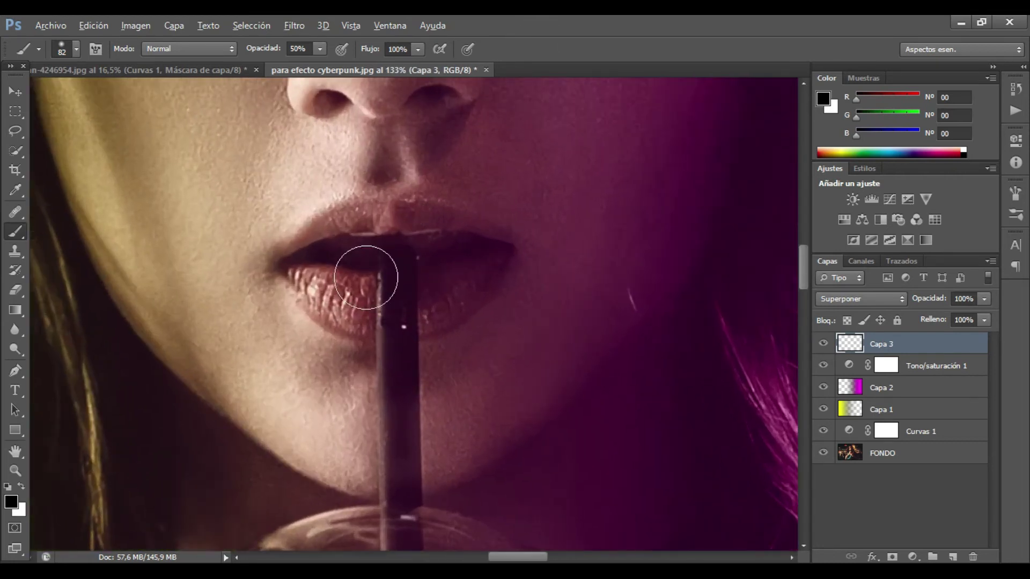
right_click(317, 287)
left_click_drag(372, 320, 362, 321)
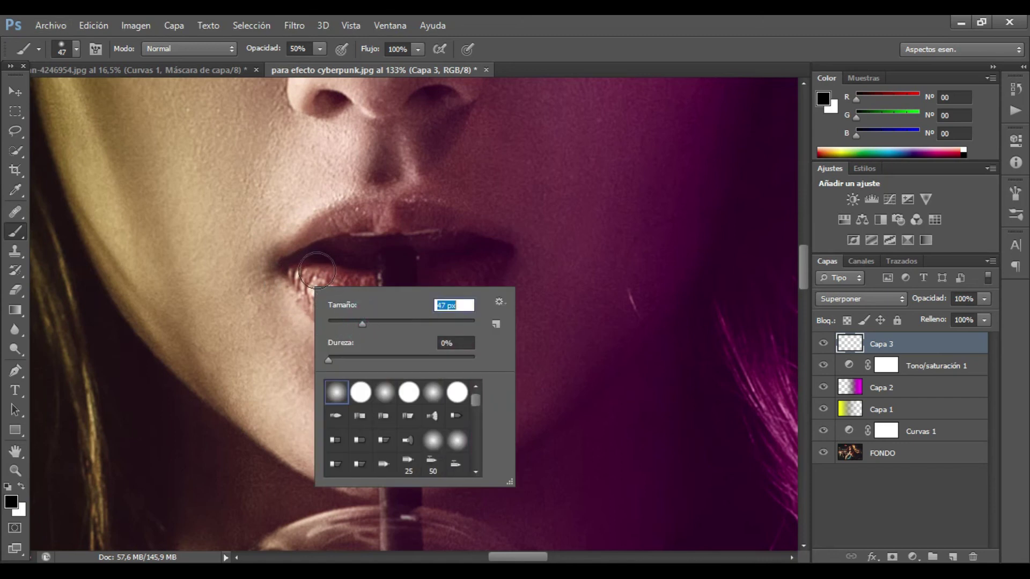
left_click(352, 320)
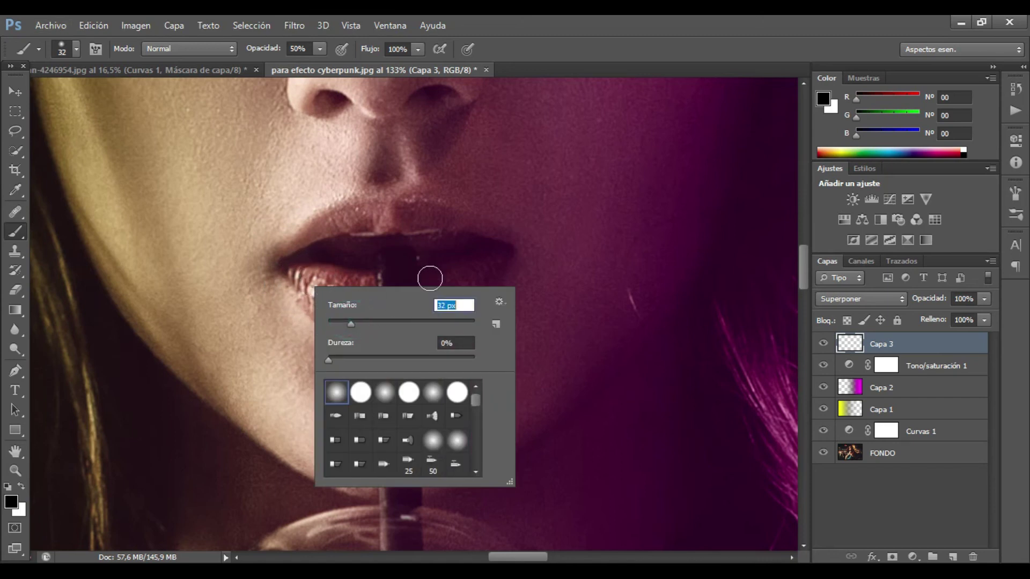
left_click(537, 28)
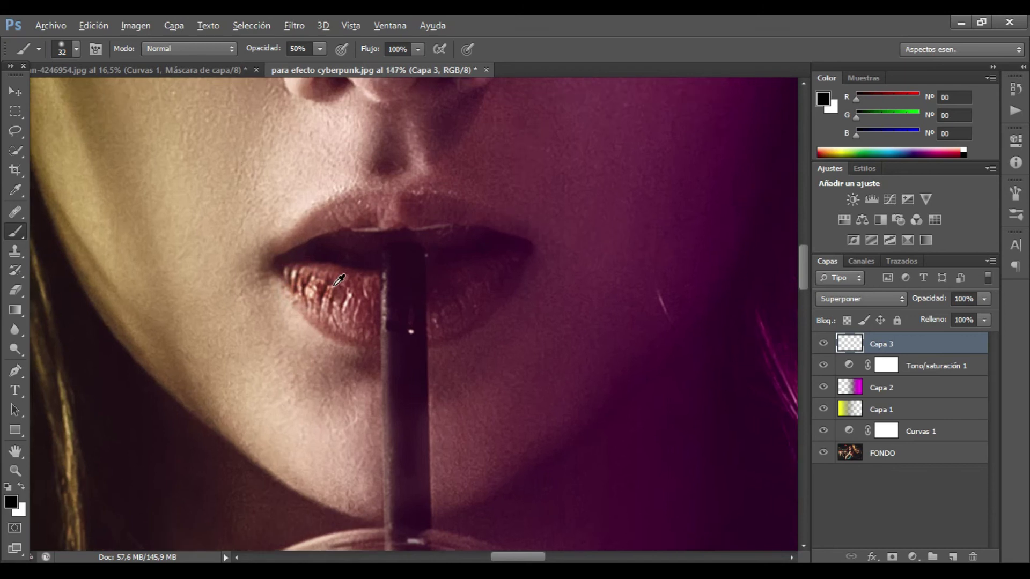
- Paint both lips dark red, undoing one stray stroke and repainting the upper lip
scroll(328, 277, "up", 4)
mouse_move(265, 268)
left_mouse_down()
mouse_move(388, 282)
mouse_move(335, 333)
mouse_move(303, 322)
mouse_move(281, 284)
mouse_move(322, 271)
mouse_move(379, 285)
mouse_move(375, 343)
mouse_move(297, 281)
left_mouse_up()
mouse_move(409, 289)
left_mouse_down()
mouse_move(384, 290)
mouse_move(386, 335)
mouse_move(372, 347)
mouse_move(298, 290)
left_mouse_up()
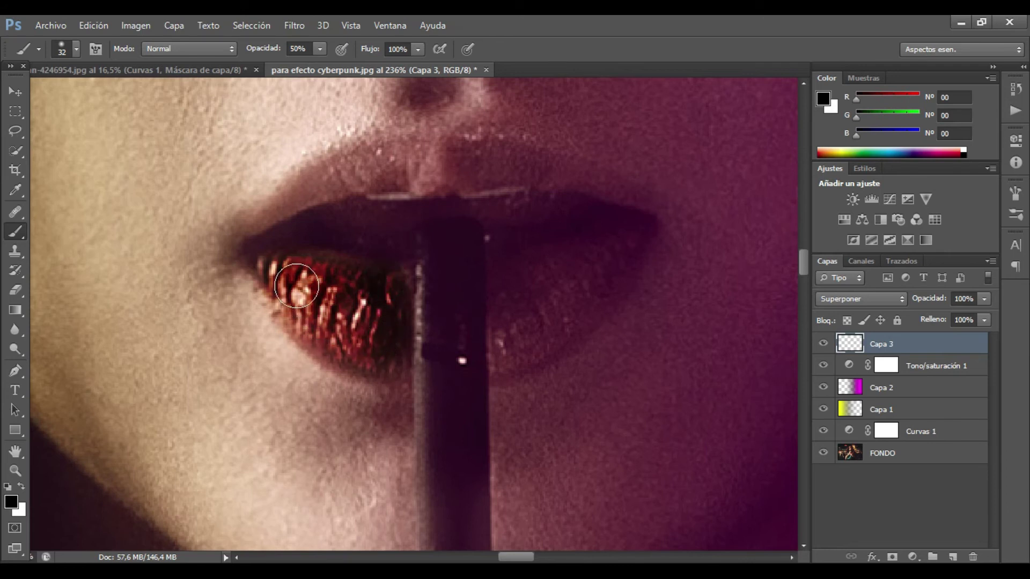
mouse_move(506, 278)
left_mouse_down()
mouse_move(611, 234)
mouse_move(616, 257)
mouse_move(538, 343)
mouse_move(508, 354)
mouse_move(503, 322)
mouse_move(544, 290)
mouse_move(513, 327)
mouse_move(504, 359)
mouse_move(566, 320)
mouse_move(616, 264)
mouse_move(306, 209)
mouse_move(262, 219)
mouse_move(380, 161)
mouse_move(536, 166)
mouse_move(625, 202)
left_mouse_up()
left_click_drag(396, 180, 485, 172)
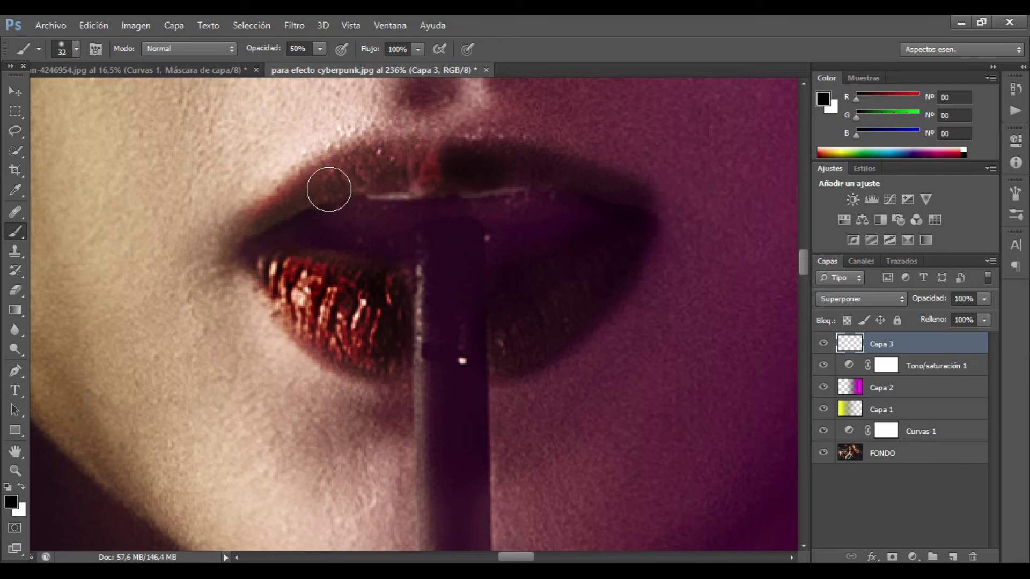
key("ctrl+z")
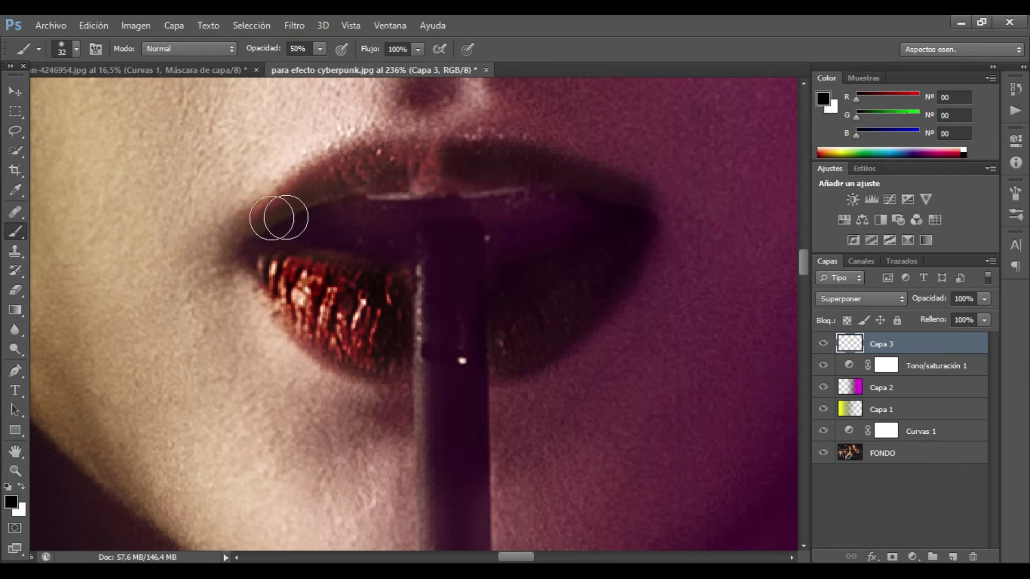
mouse_move(269, 219)
left_mouse_down()
mouse_move(349, 166)
mouse_move(434, 154)
mouse_move(327, 177)
mouse_move(519, 161)
mouse_move(581, 179)
left_mouse_up()
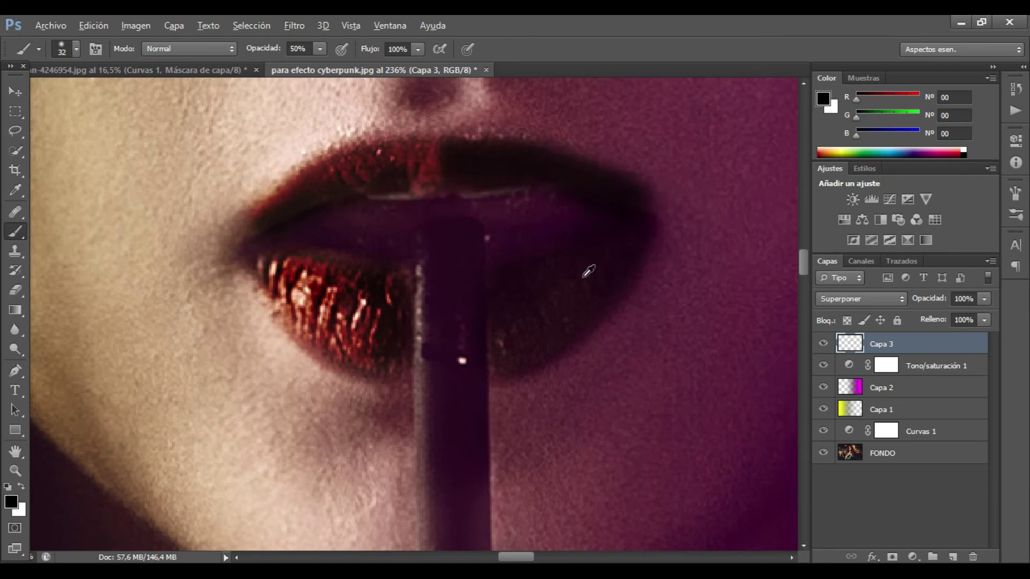
scroll(584, 272, "down", 3)
- Zoom in on the eyes and set the brush to 100 px at 38% opacity
scroll(584, 275, "down", 2)
scroll(583, 275, "down", 2)
scroll(581, 271, "down", 2)
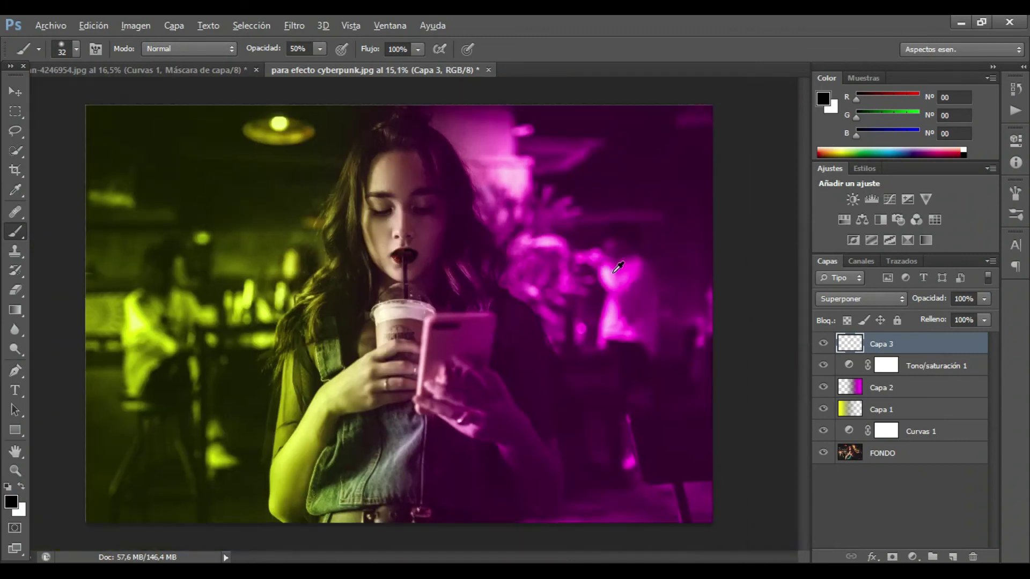
scroll(451, 214, "up", 1)
scroll(451, 214, "up", 1)
scroll(376, 193, "up", 2)
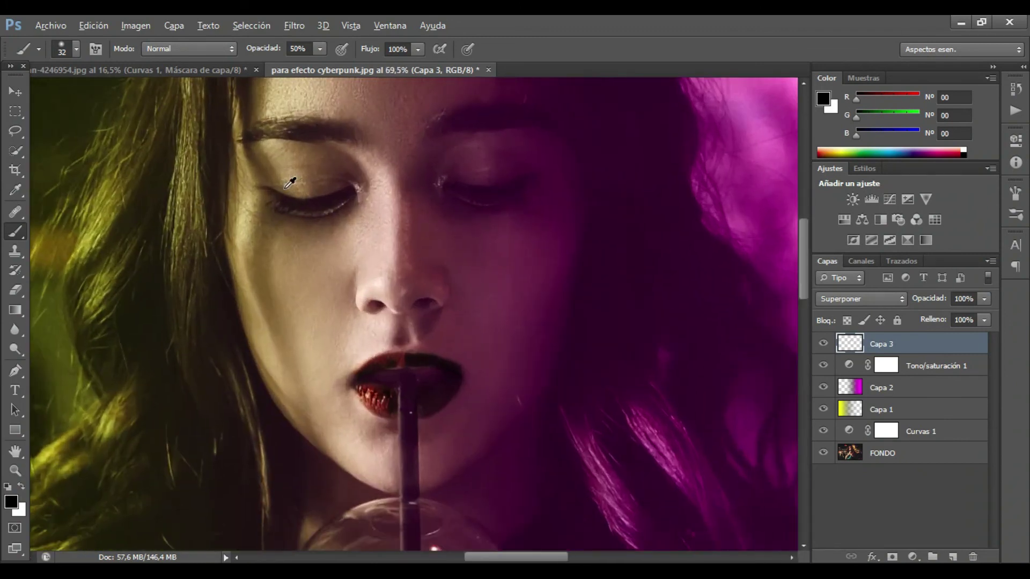
scroll(298, 177, "up", 1)
scroll(324, 181, "up", 1)
scroll(325, 180, "up", 1)
right_click(335, 193)
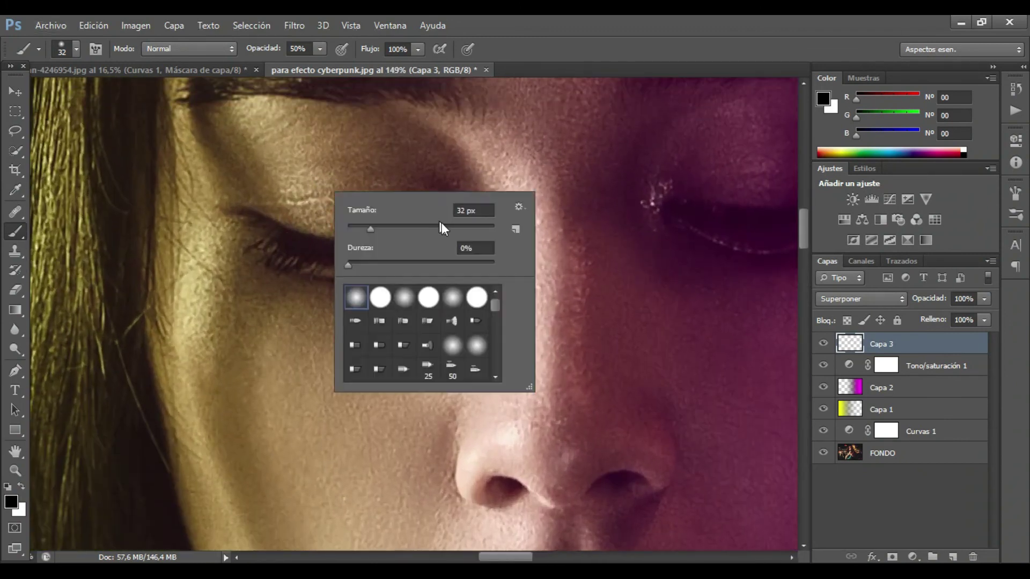
left_click(424, 225)
left_click_drag(320, 49, 311, 64)
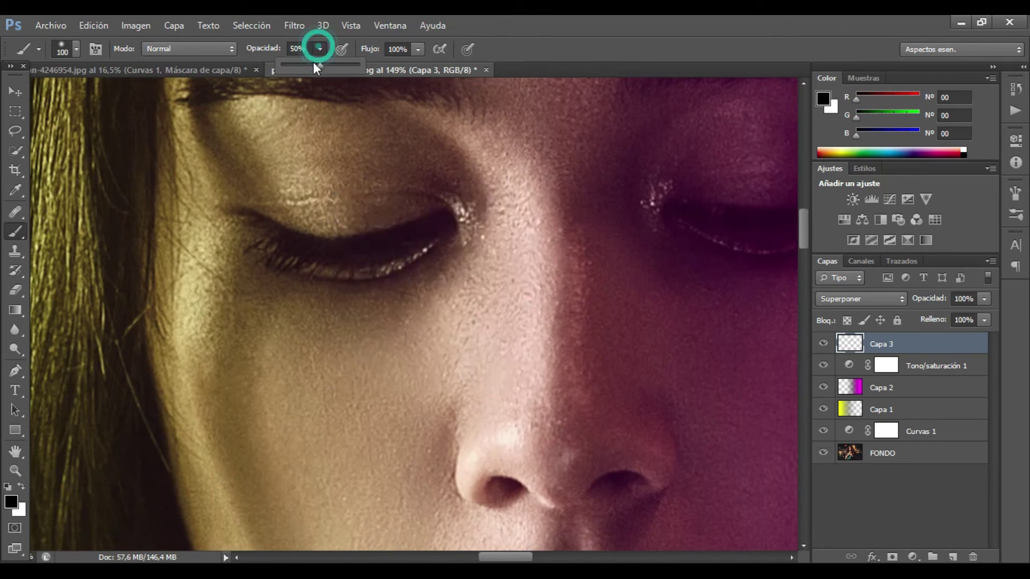
right_click(327, 179)
left_click(294, 156)
- Paint black eyeshadow over the left and right eyelids, then zoom out
mouse_move(290, 161)
left_mouse_down()
mouse_move(375, 213)
mouse_move(368, 180)
mouse_move(292, 184)
mouse_move(397, 184)
mouse_move(264, 183)
mouse_move(387, 182)
left_mouse_up()
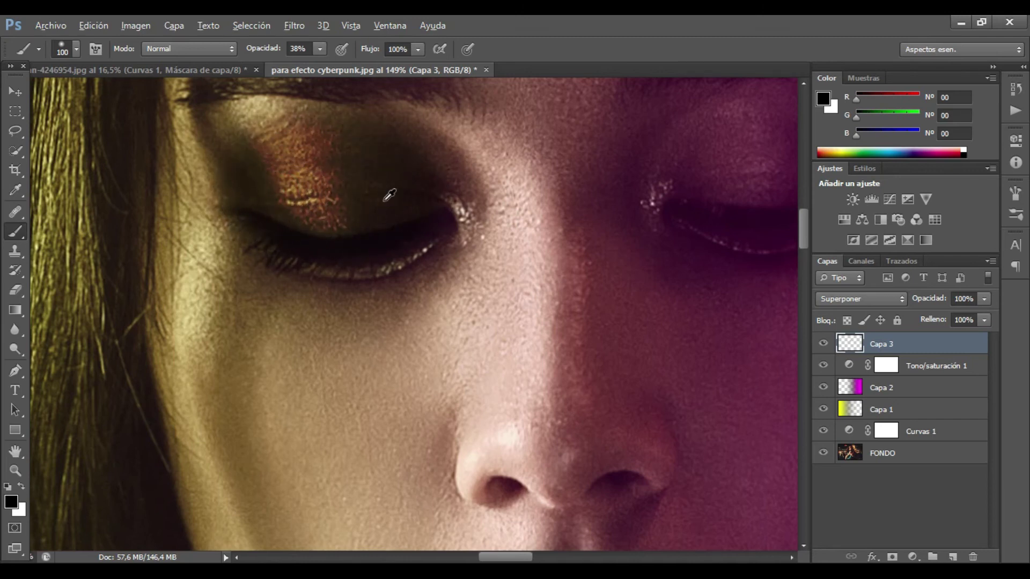
scroll(402, 212, "down", 3)
scroll(494, 168, "up", 2)
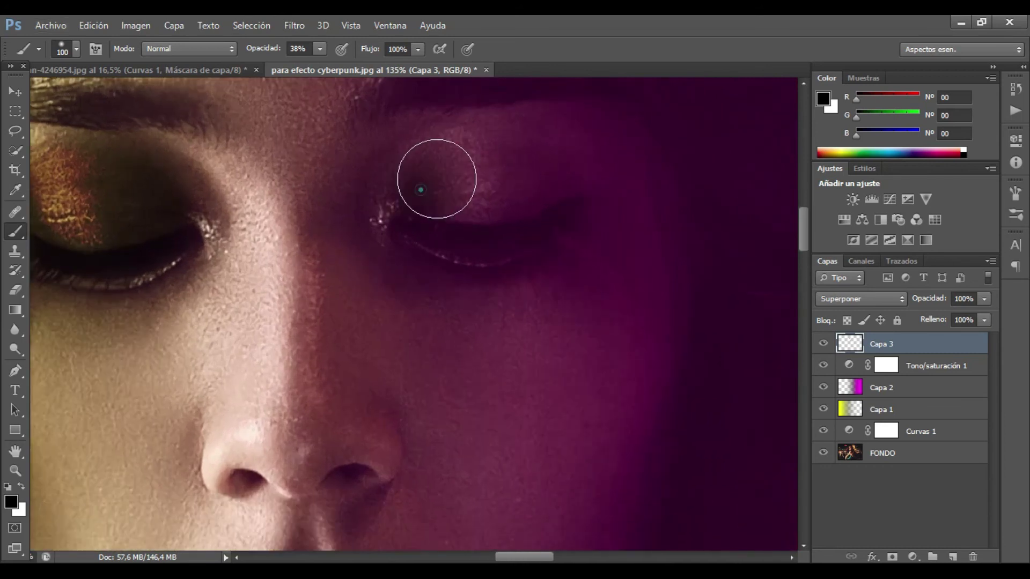
mouse_move(552, 193)
left_mouse_down()
mouse_move(443, 197)
mouse_move(402, 184)
mouse_move(487, 146)
mouse_move(545, 173)
mouse_move(494, 195)
mouse_move(416, 196)
mouse_move(519, 166)
mouse_move(490, 207)
mouse_move(554, 210)
left_mouse_up()
scroll(554, 211, "down", 7)
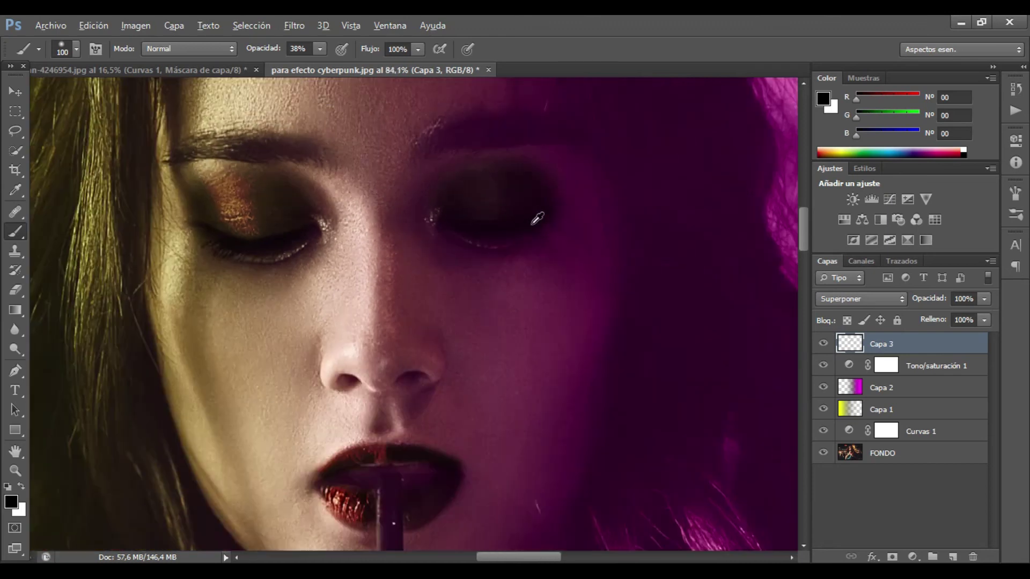
scroll(595, 229, "down", 1)
- Set the brush to 170 px at 24% opacity and darken the hair beside the face
scroll(595, 229, "up", 2)
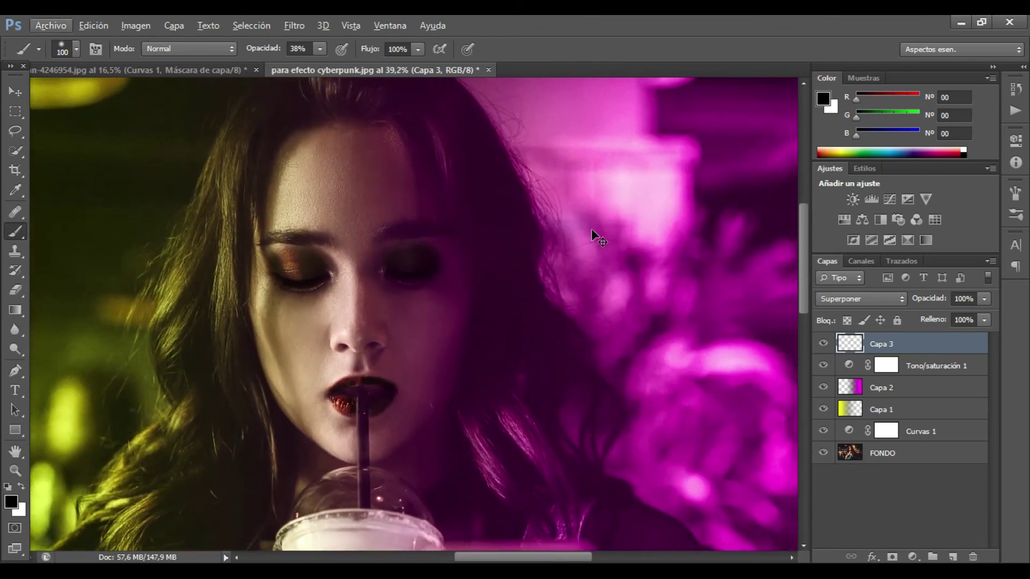
right_click(412, 151)
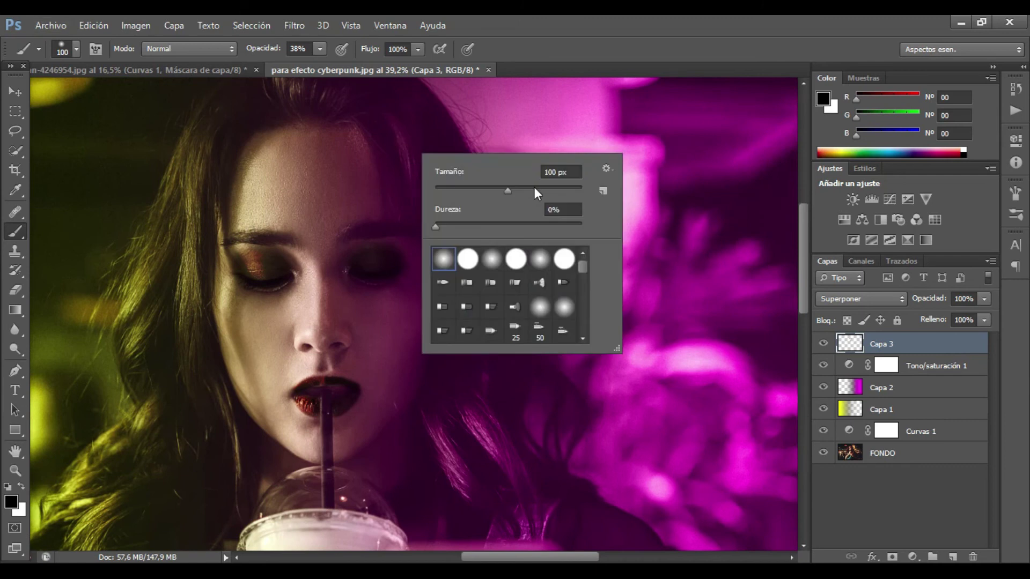
left_click(533, 188)
left_click(321, 49)
left_click(310, 65)
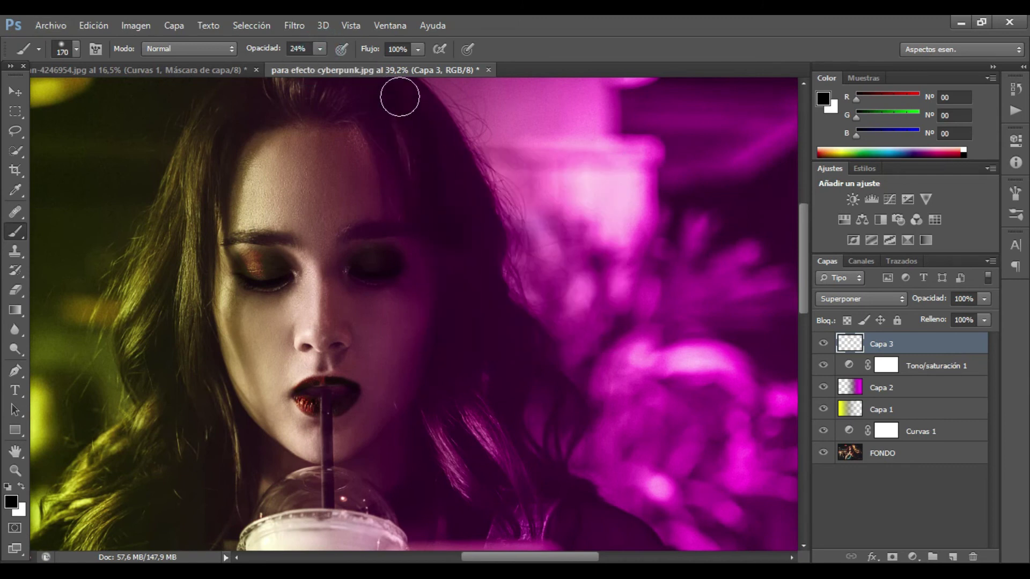
scroll(499, 241, "down", 2, "alt")
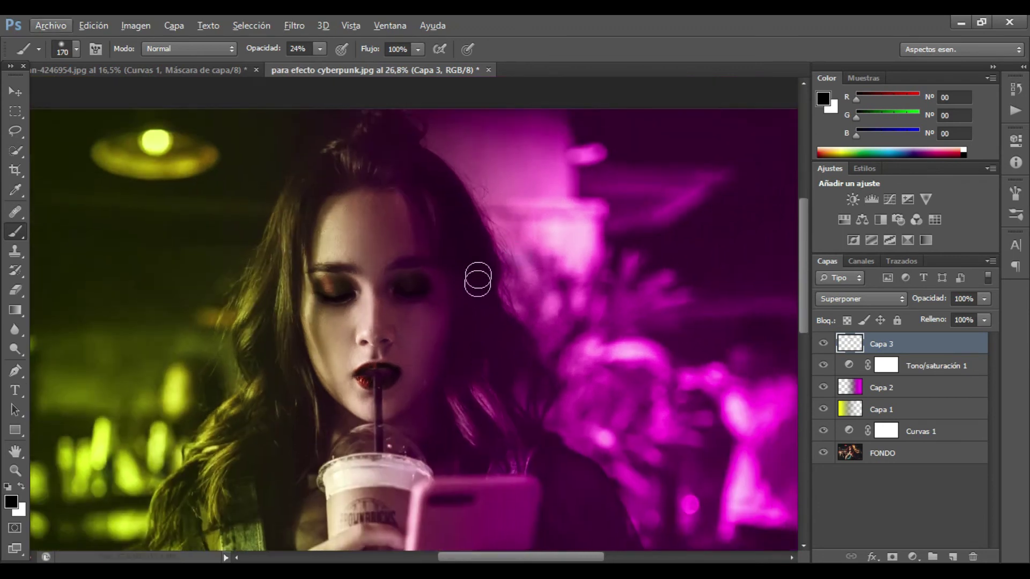
left_click_drag(517, 443, 485, 442)
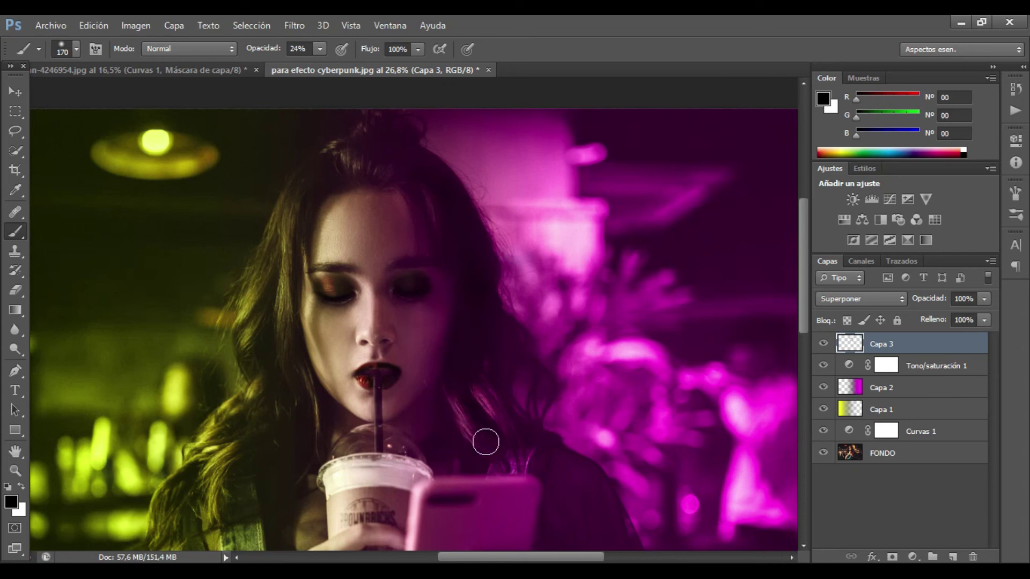
- Change the brush to 182 px at 15% opacity and toggle Capa 3's visibility to compare
right_click(458, 349)
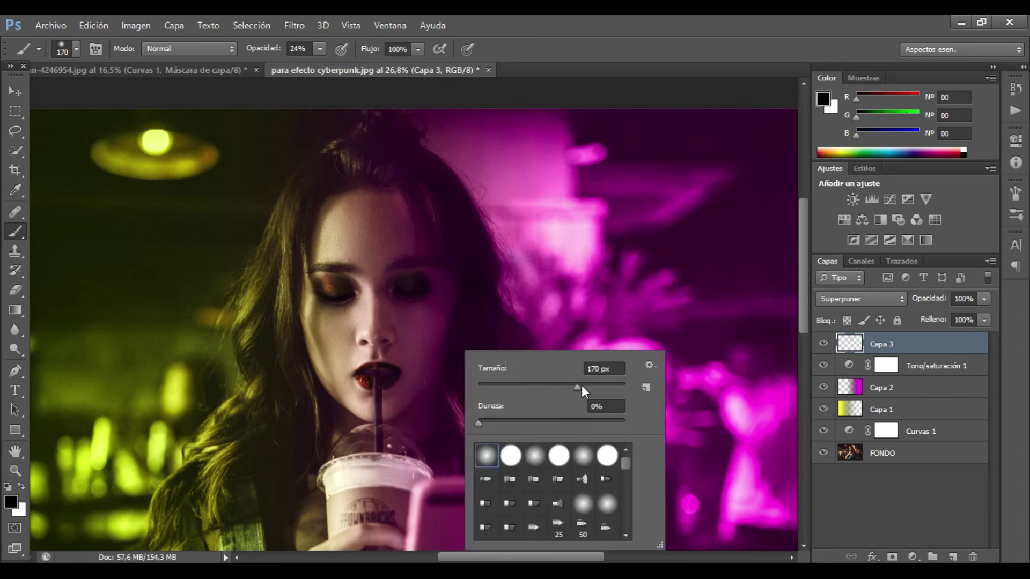
left_click_drag(581, 385, 585, 385)
left_click(319, 49)
left_click(313, 66)
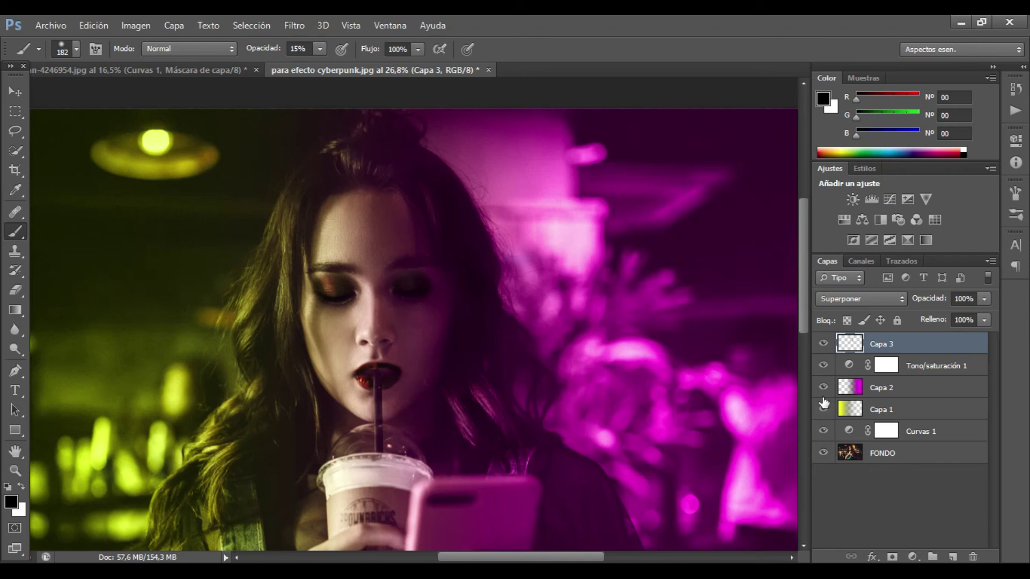
left_click(823, 343)
left_click(823, 343)
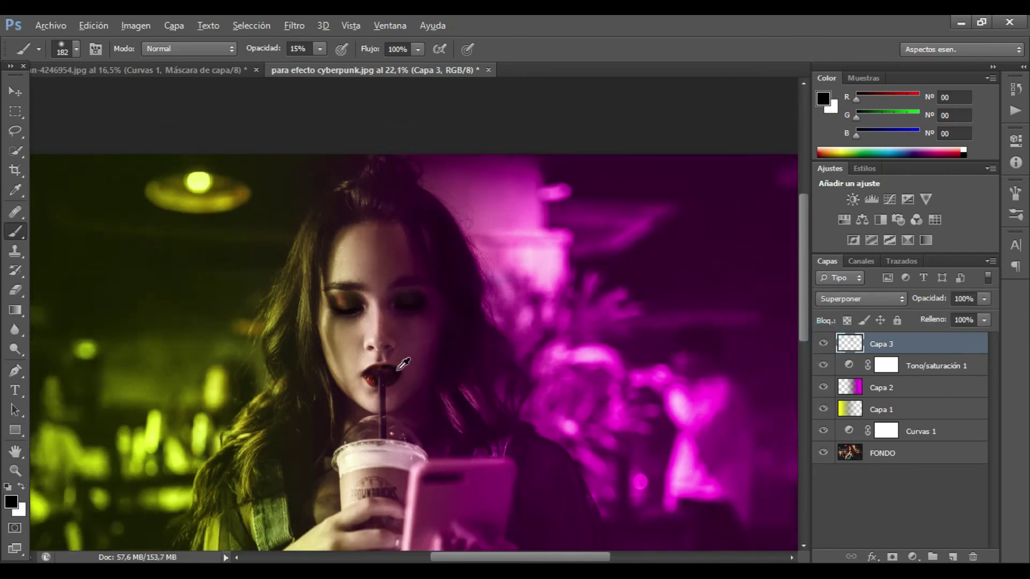
scroll(395, 363, "down", 3)
scroll(383, 184, "down", 2)
scroll(418, 198, "up", 2)
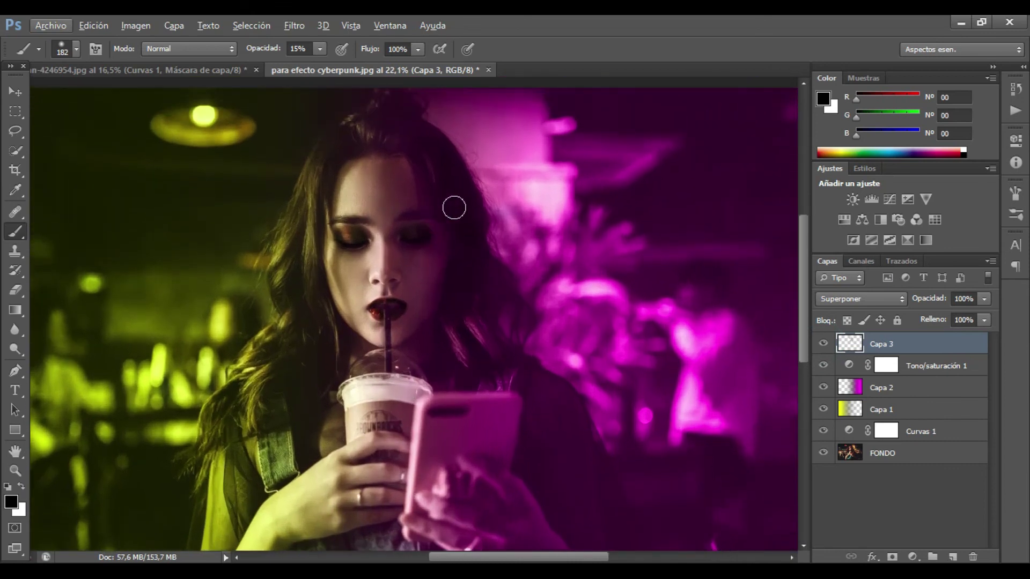
- Set Capa 3's layer opacity to 74% and switch to the Move tool
left_click(985, 300)
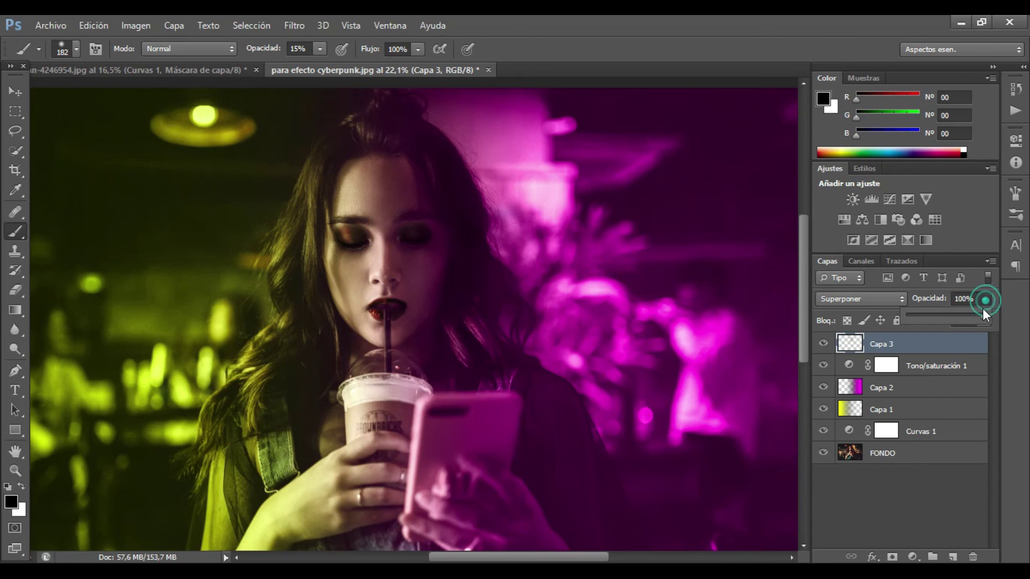
left_click_drag(981, 316, 963, 323)
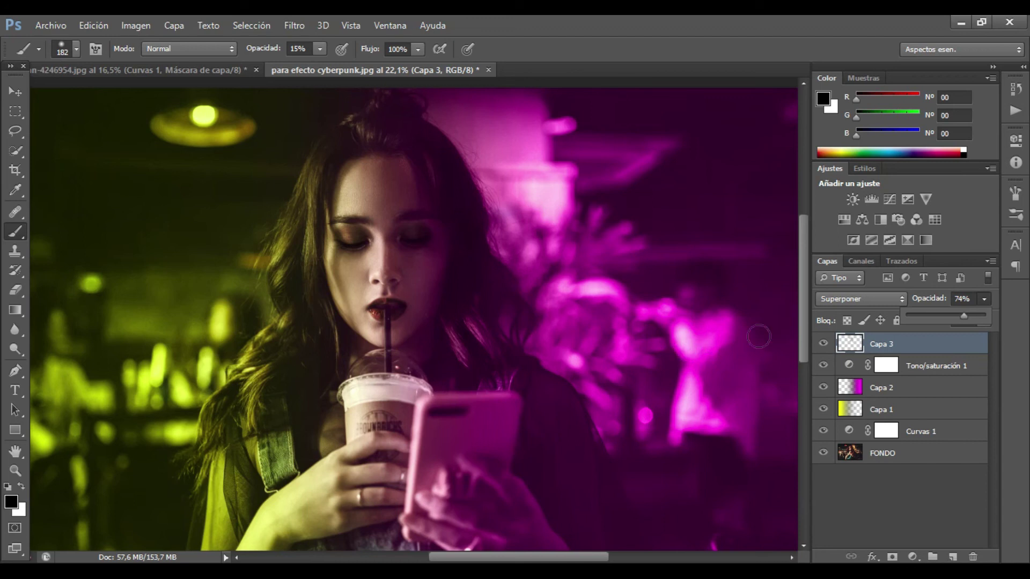
left_click(983, 299)
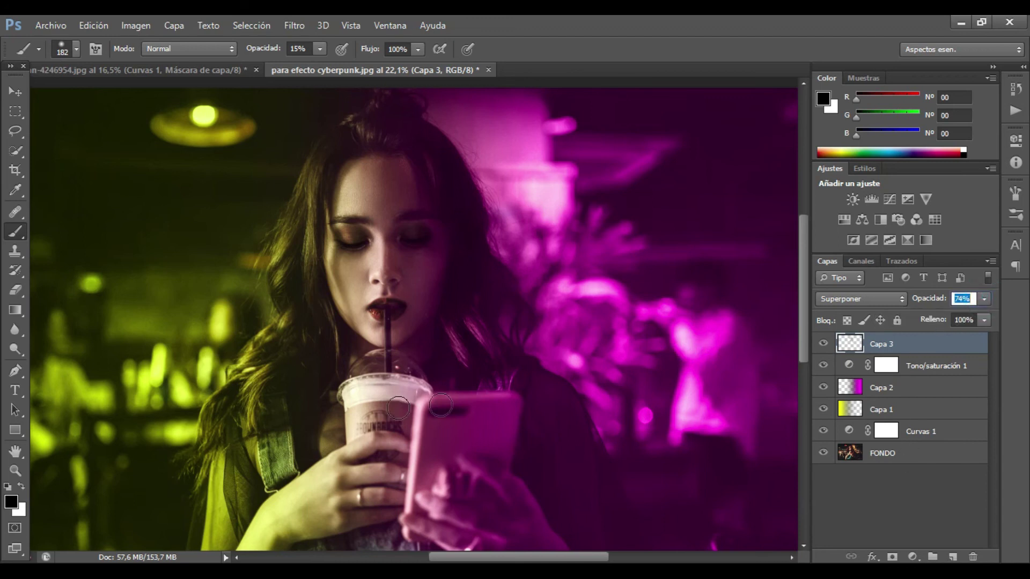
left_click(19, 91)
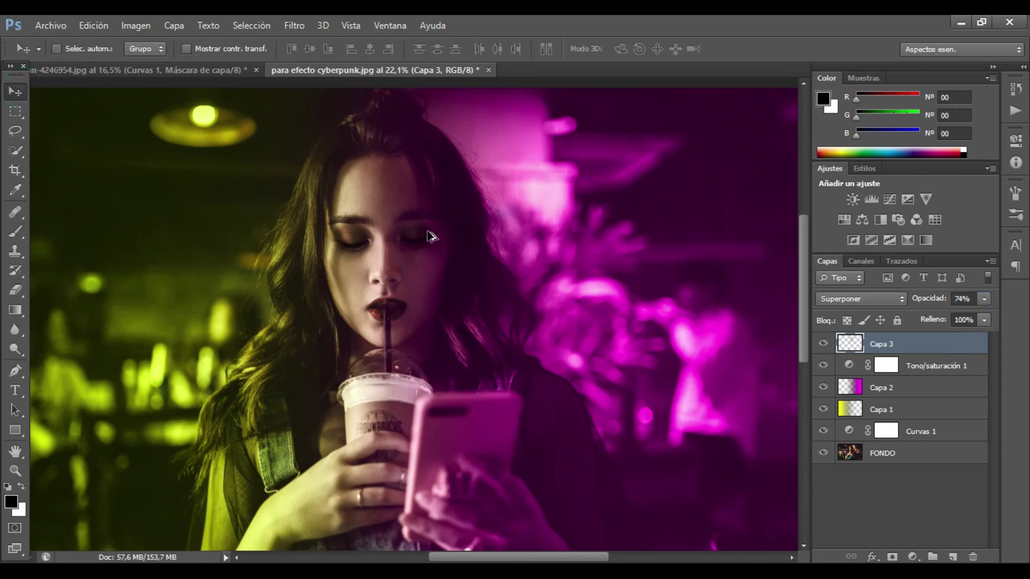
scroll(419, 258, "down", 1)
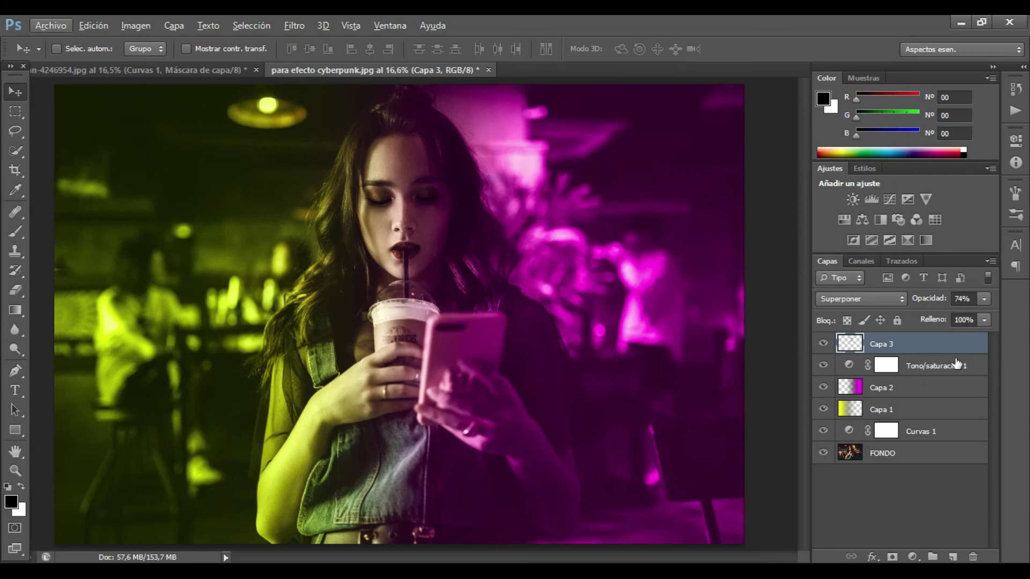
- Duplicate FONDO as FONDO copia, then group Capa 3 through FONDO copia into Grupo 1
left_click(924, 434, "shift")
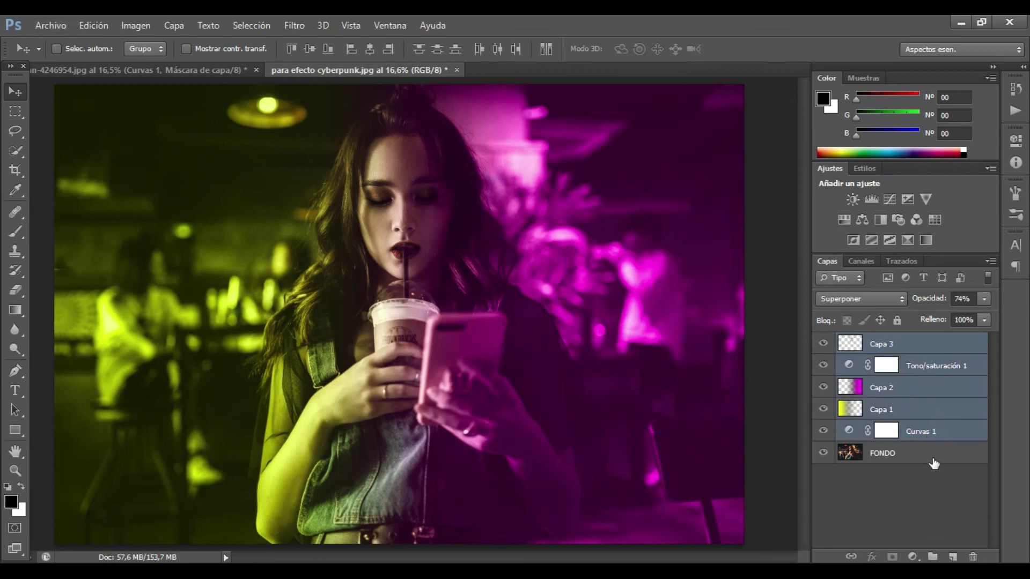
left_click(925, 452)
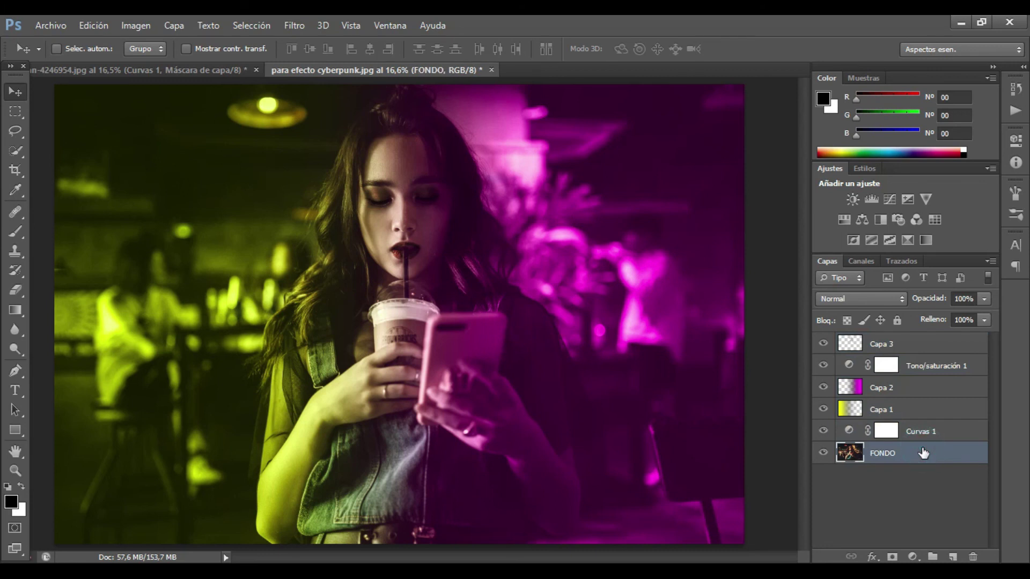
key("ctrl+j")
left_click(918, 345, "shift")
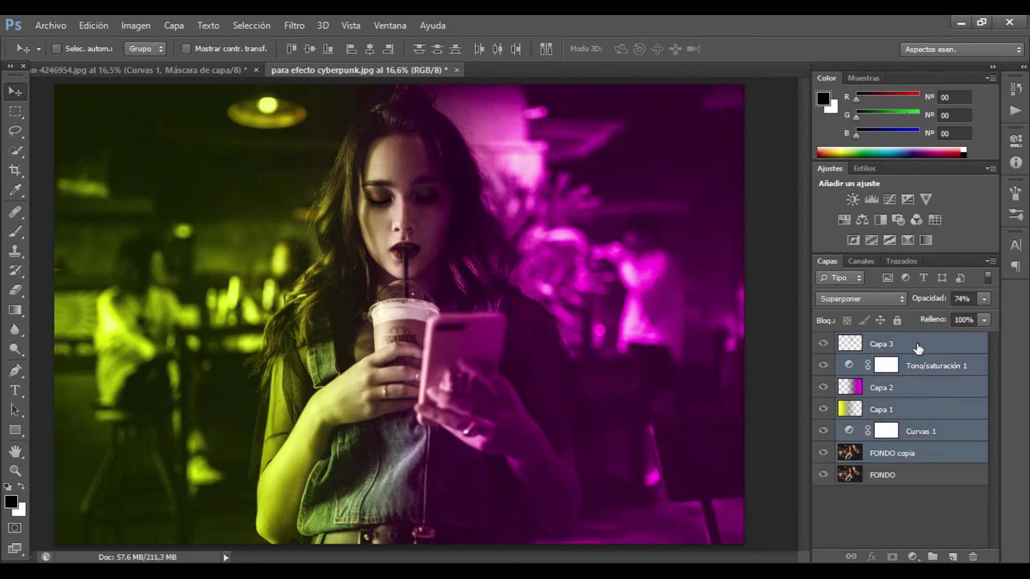
key("ctrl+g")
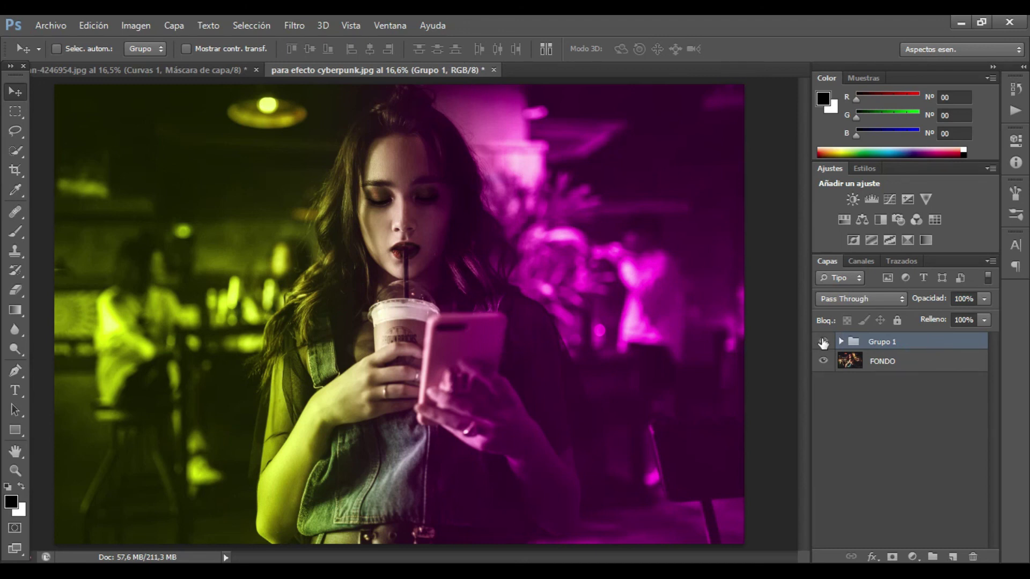
left_click(824, 342)
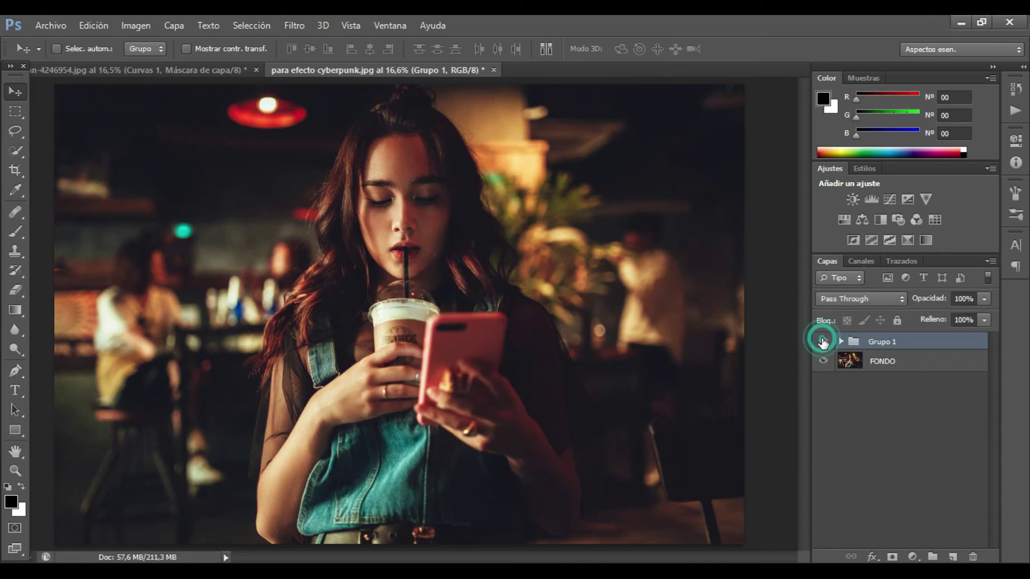
left_click(823, 342)
left_click(823, 341)
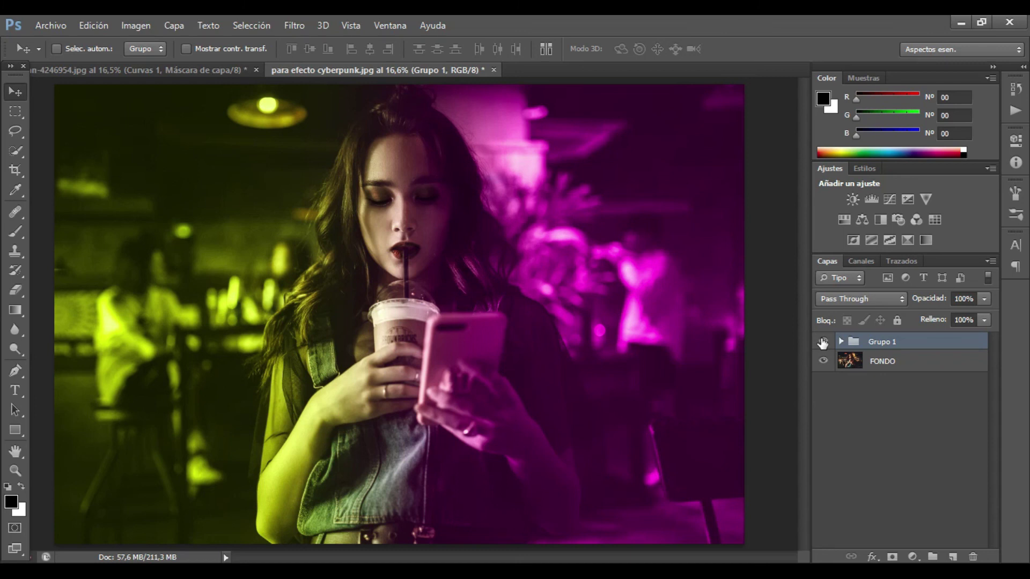
left_click(822, 341)
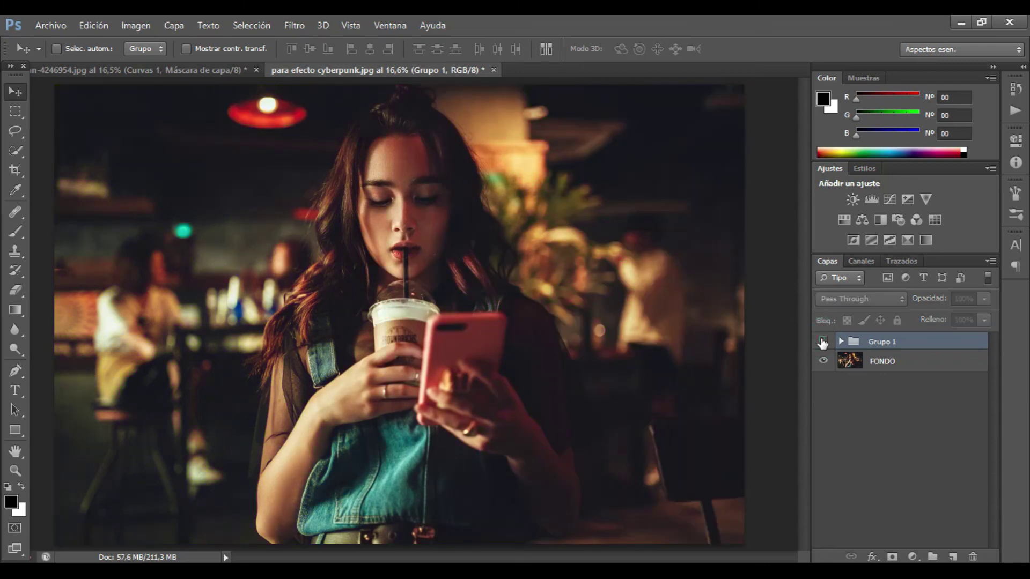
left_click(823, 341)
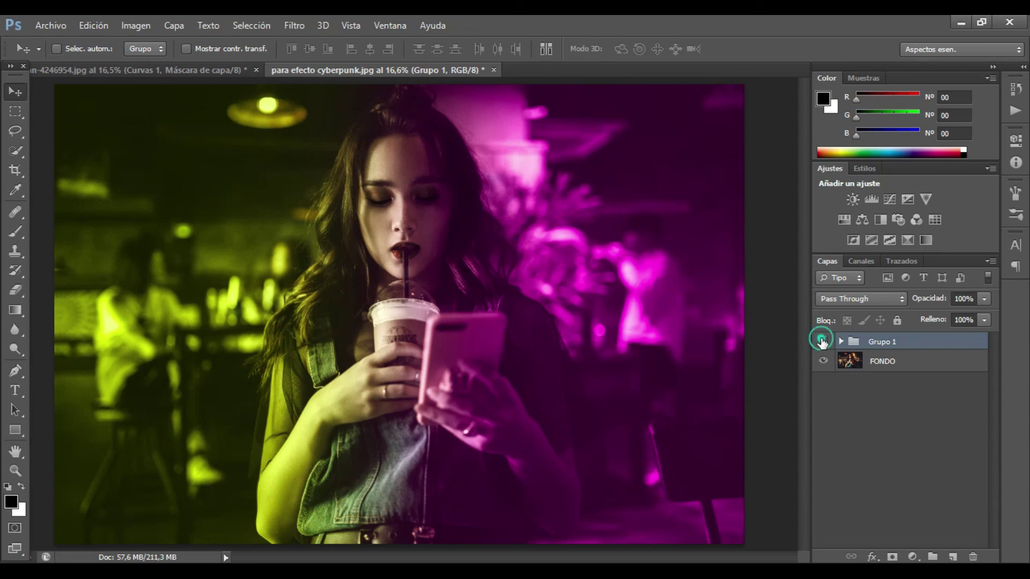
left_click(823, 341)
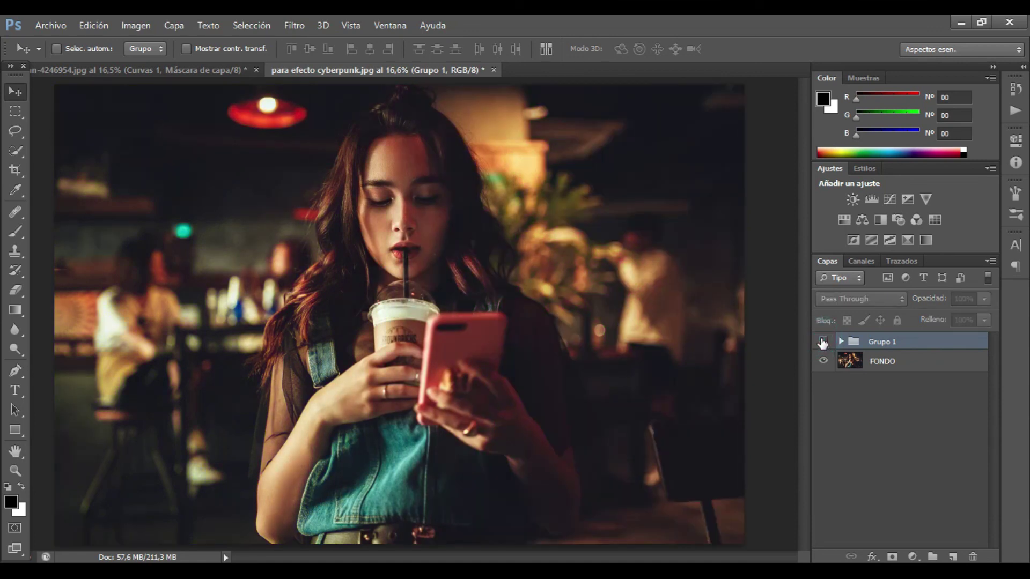
left_click(823, 341)
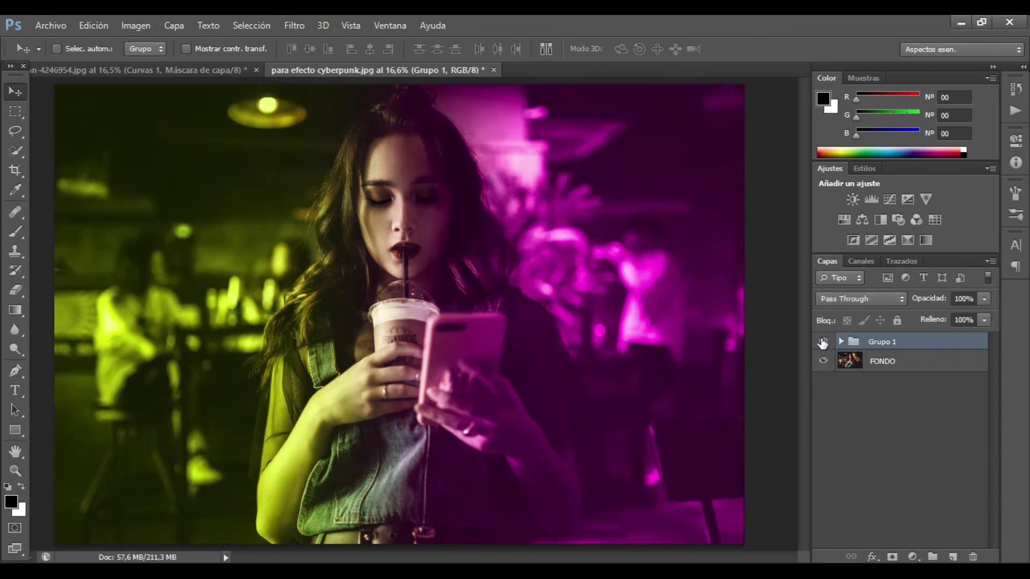